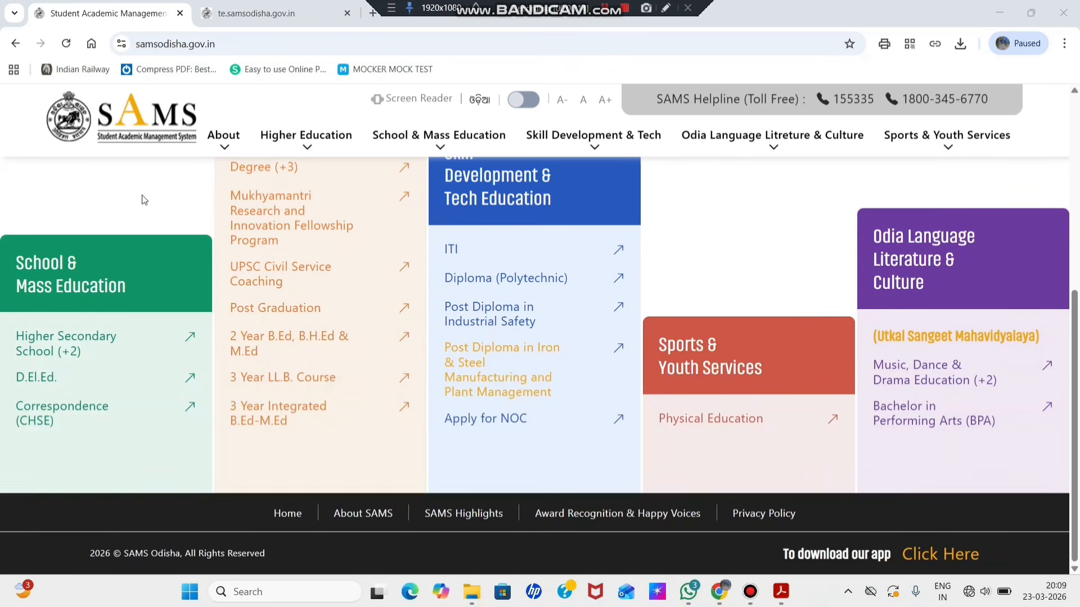
Return to the SAMS home page and open the 2 Year B.Ed, B.H.Ed & M.Ed portal under Higher Education.
scroll(142, 200, up, 1)
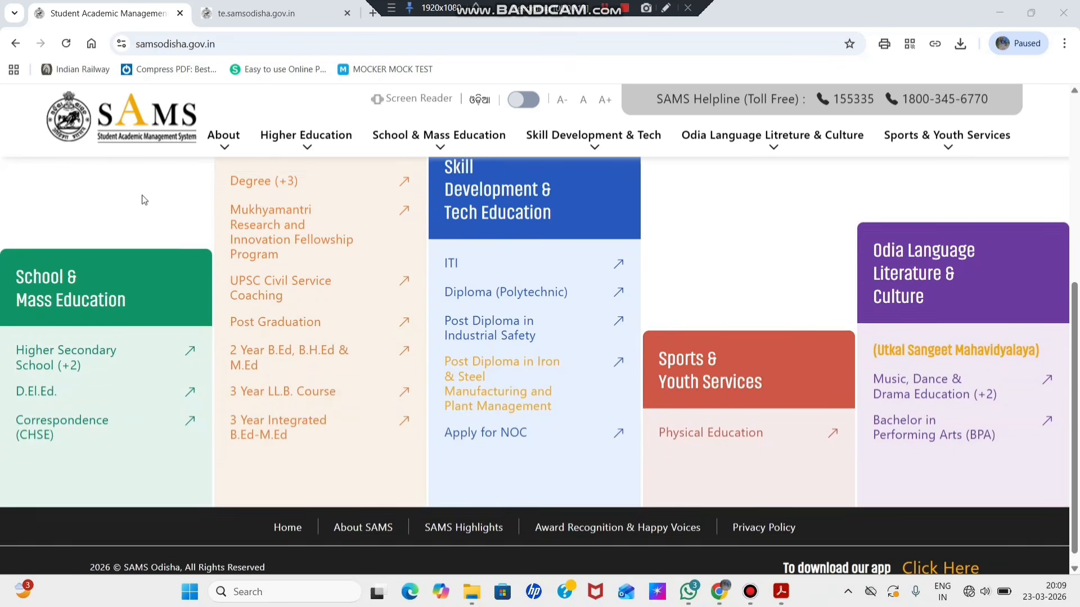
scroll(146, 201, down, 1)
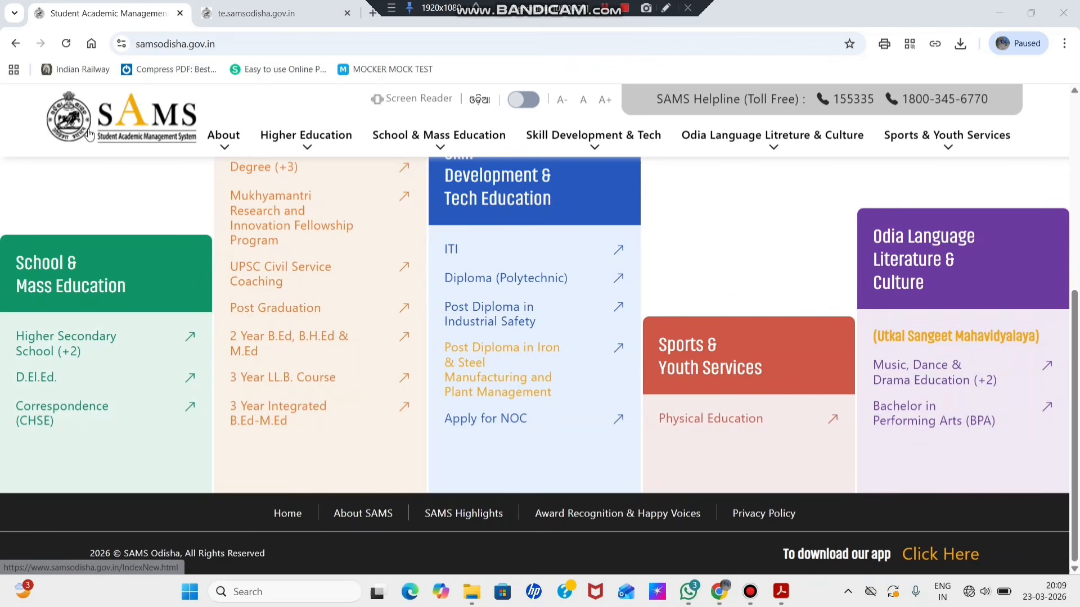
click(145, 148)
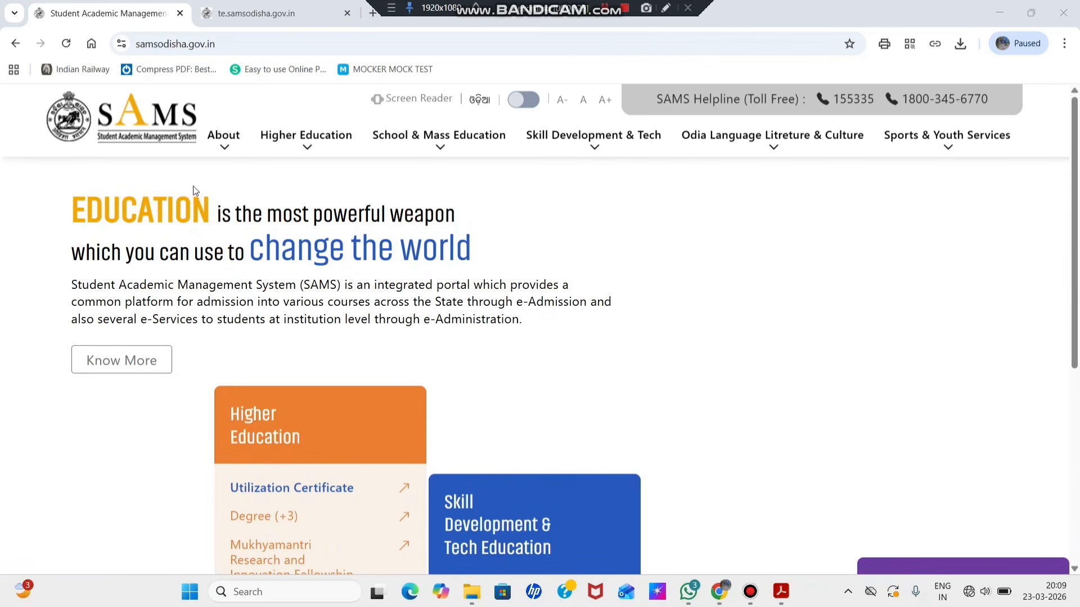
scroll(193, 185, down, 6)
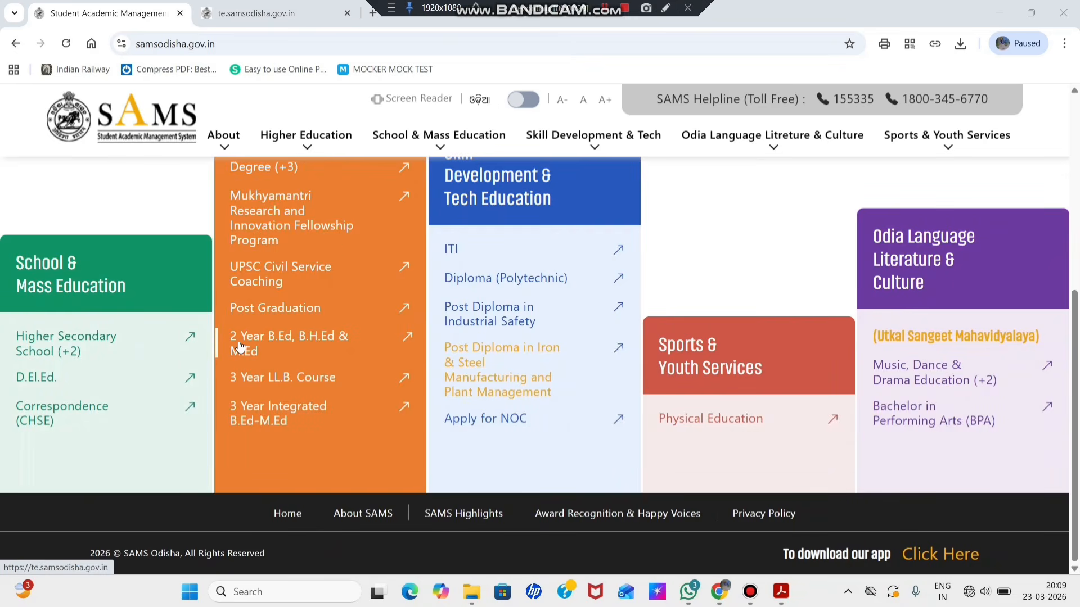
click(323, 344)
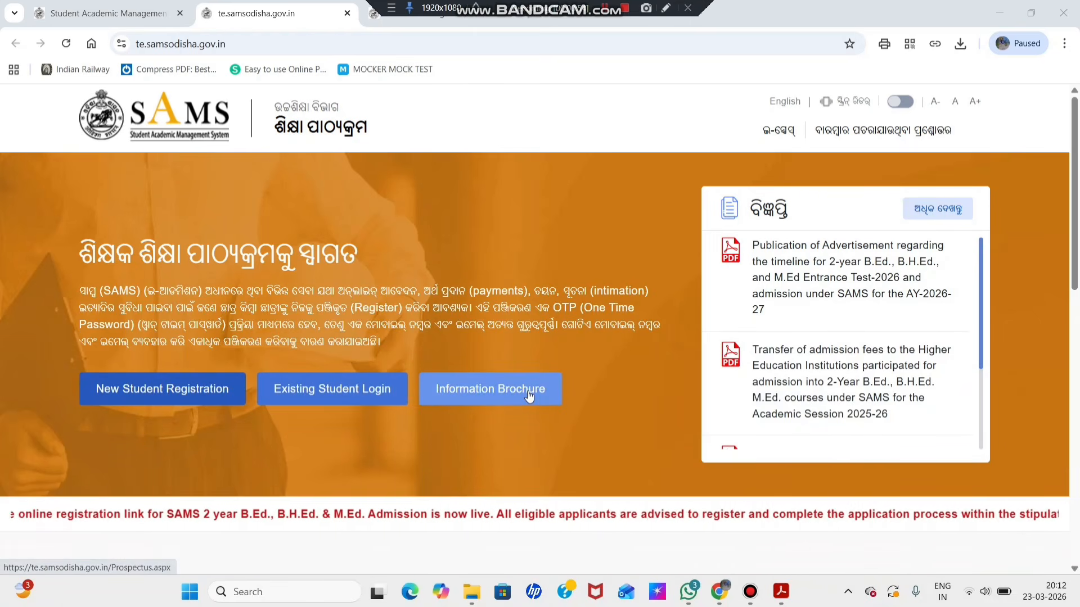
Open the new student registration form and place the cursor in the student name field.
click(116, 397)
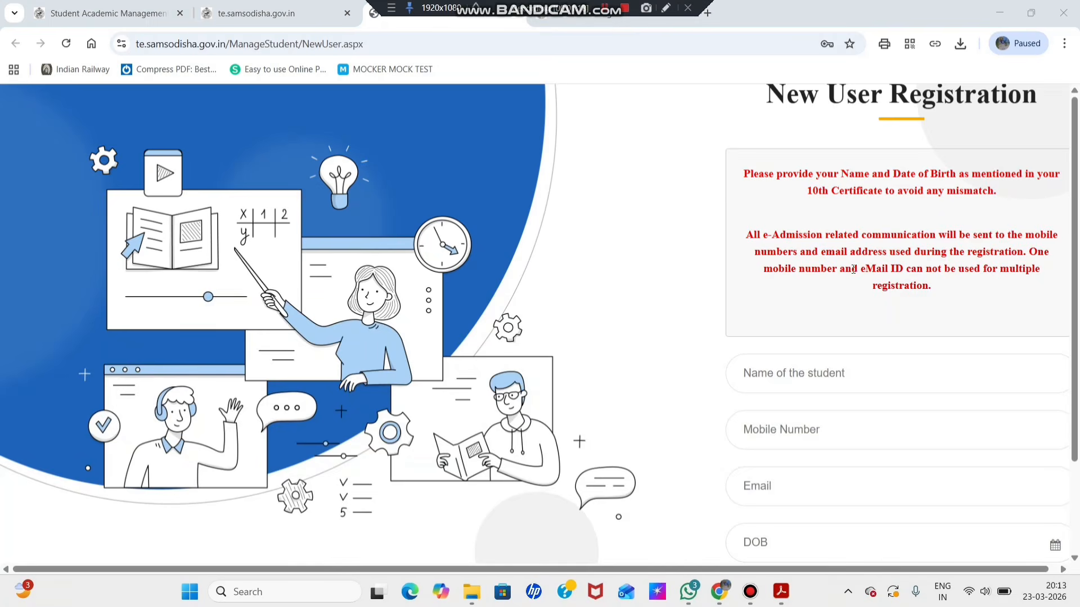
scroll(853, 269, down, 2)
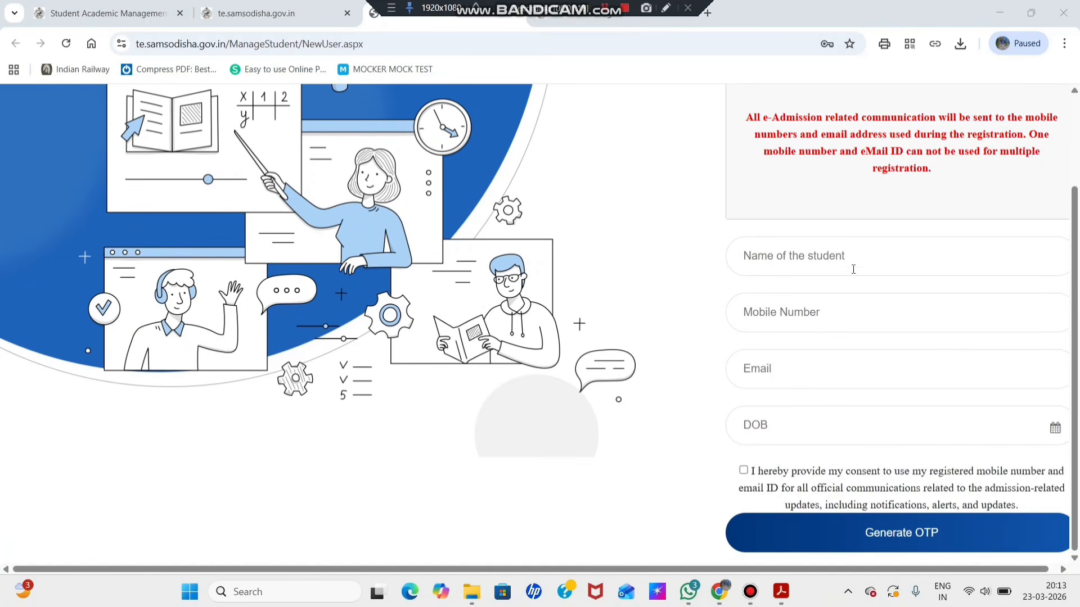
click(798, 256)
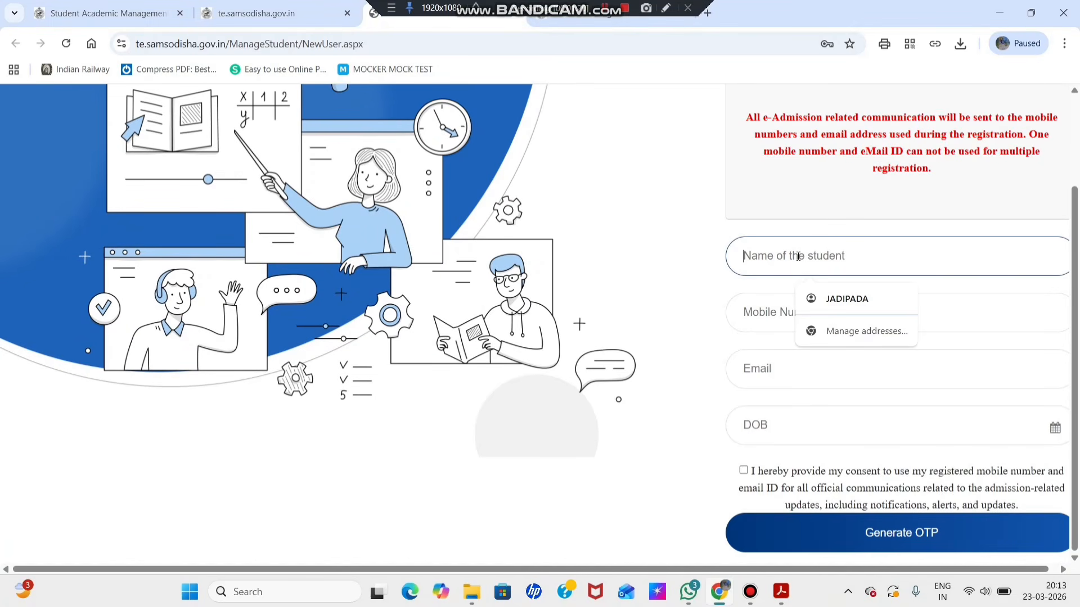
Mark the name, mobile number, email, date of birth, consent and Generate OTP items on the registration form in red pen.
click(666, 8)
drag(814, 270, 916, 268)
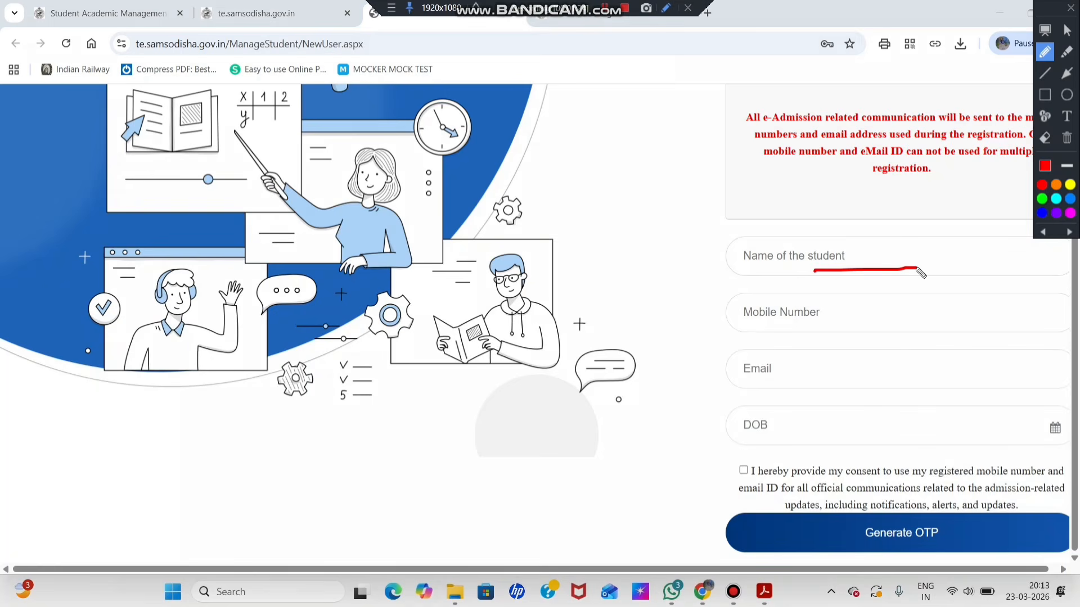
drag(793, 310, 862, 302)
drag(868, 370, 949, 342)
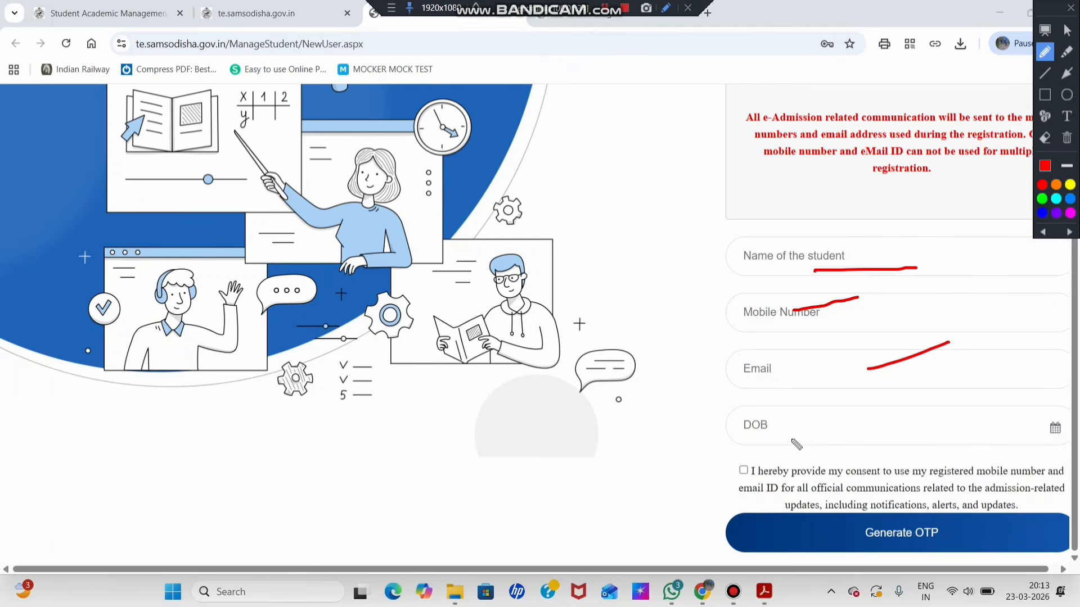
drag(791, 441, 847, 433)
mouse_move(737, 458)
mouse_down()
mouse_move(725, 465)
mouse_move(770, 471)
mouse_move(731, 454)
mouse_up()
mouse_move(860, 516)
mouse_down()
mouse_move(891, 560)
mouse_move(891, 511)
mouse_move(867, 524)
mouse_up()
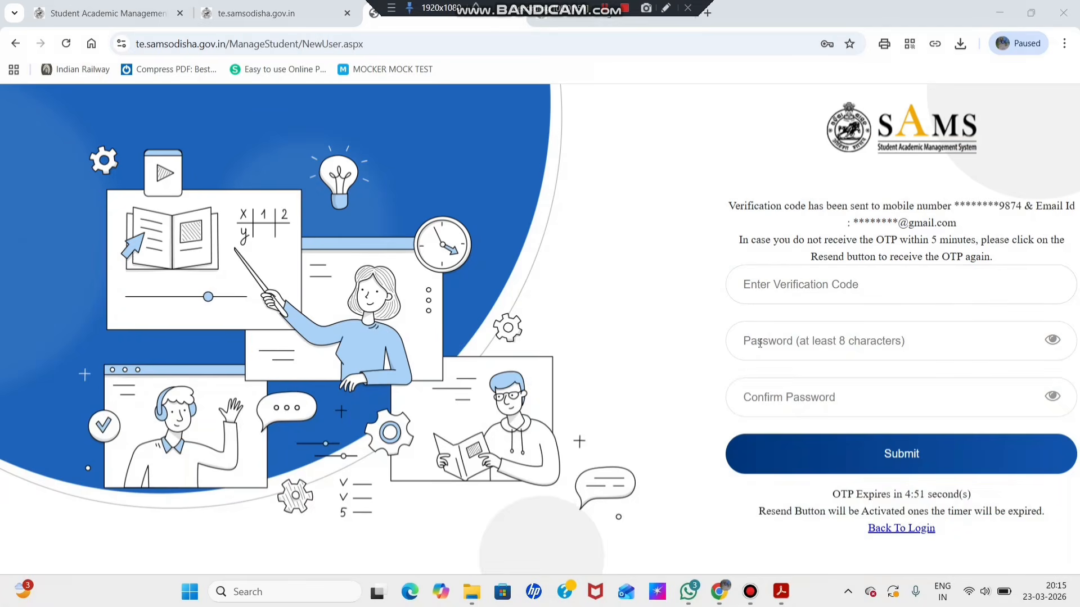
Handwrite an example password pattern in red pen beside the verification code and password fields.
click(666, 8)
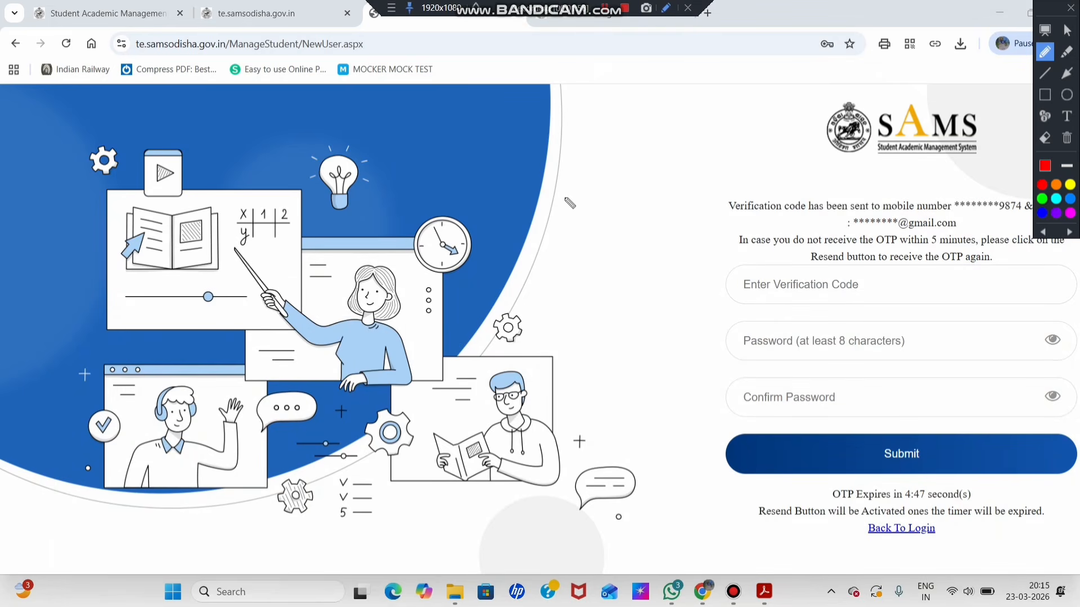
mouse_move(565, 198)
mouse_down()
mouse_move(551, 242)
mouse_move(558, 221)
mouse_move(582, 239)
mouse_move(598, 222)
mouse_move(609, 234)
mouse_move(624, 216)
mouse_move(667, 215)
mouse_move(692, 188)
mouse_move(695, 209)
mouse_move(646, 189)
mouse_move(704, 228)
mouse_up()
drag(727, 127, 722, 179)
drag(703, 171, 754, 160)
mouse_move(756, 153)
mouse_down()
mouse_move(781, 174)
mouse_move(766, 209)
mouse_move(780, 217)
mouse_move(805, 200)
mouse_move(852, 196)
mouse_up()
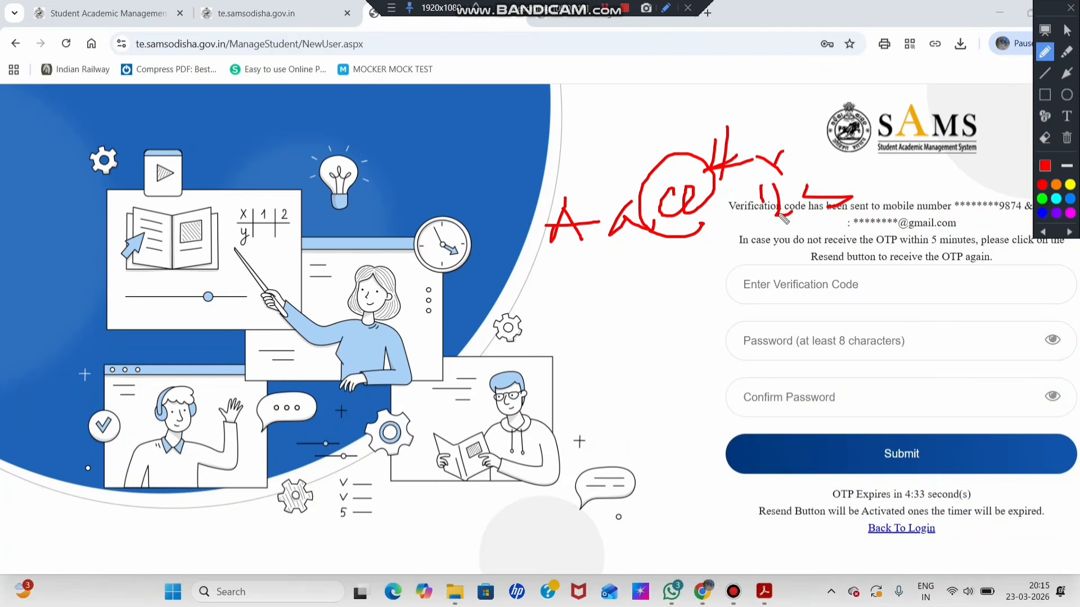
mouse_move(698, 238)
mouse_down()
mouse_move(600, 252)
mouse_move(739, 241)
mouse_up()
drag(630, 269, 713, 261)
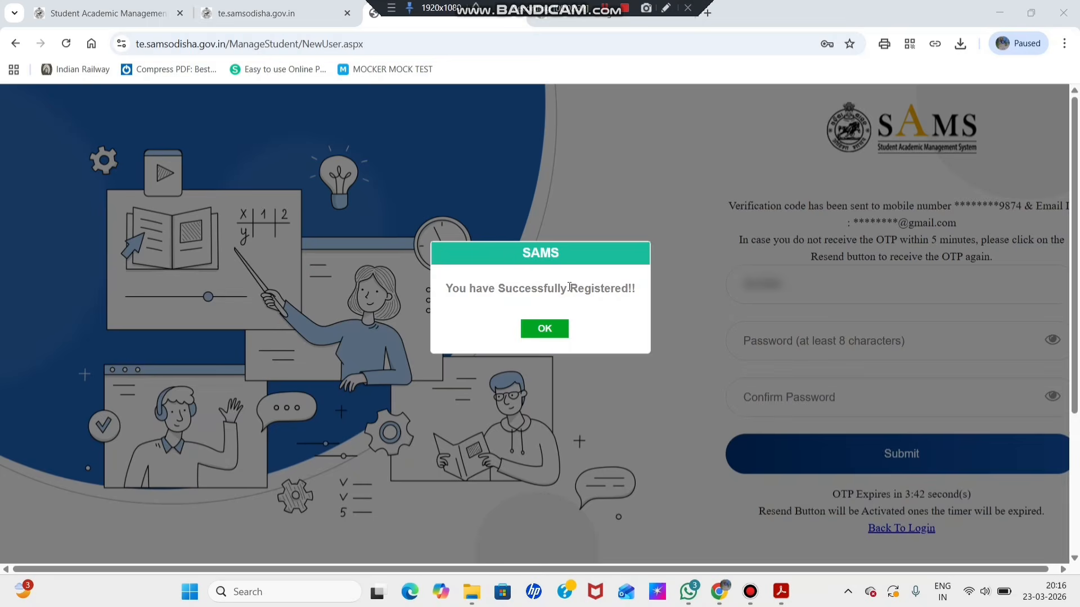
Acknowledge the completed registration and log in to the student account with the mobile number, password and captcha.
click(537, 330)
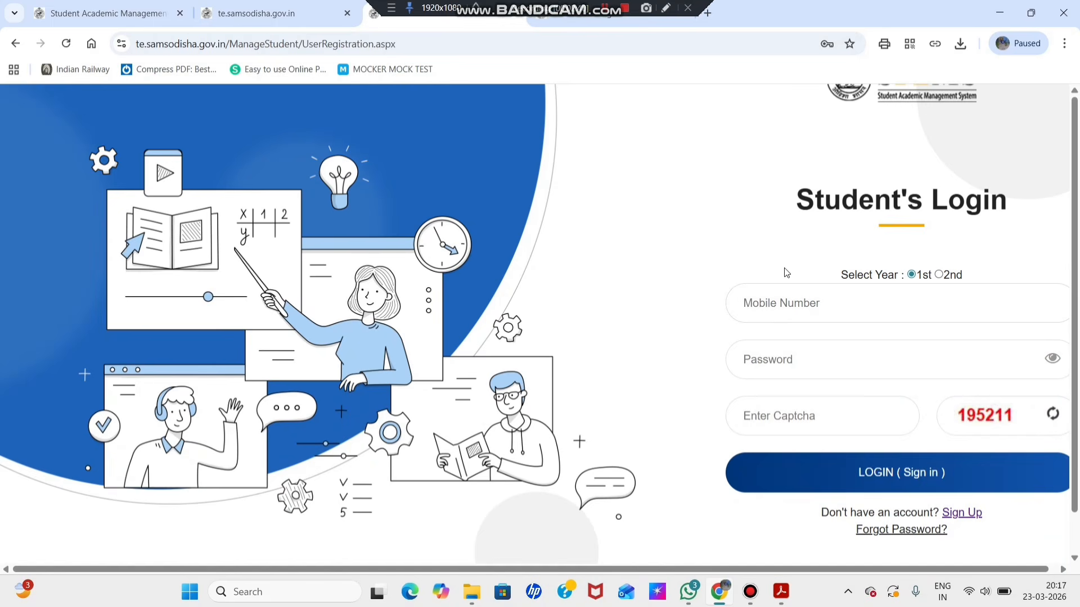
click(825, 298)
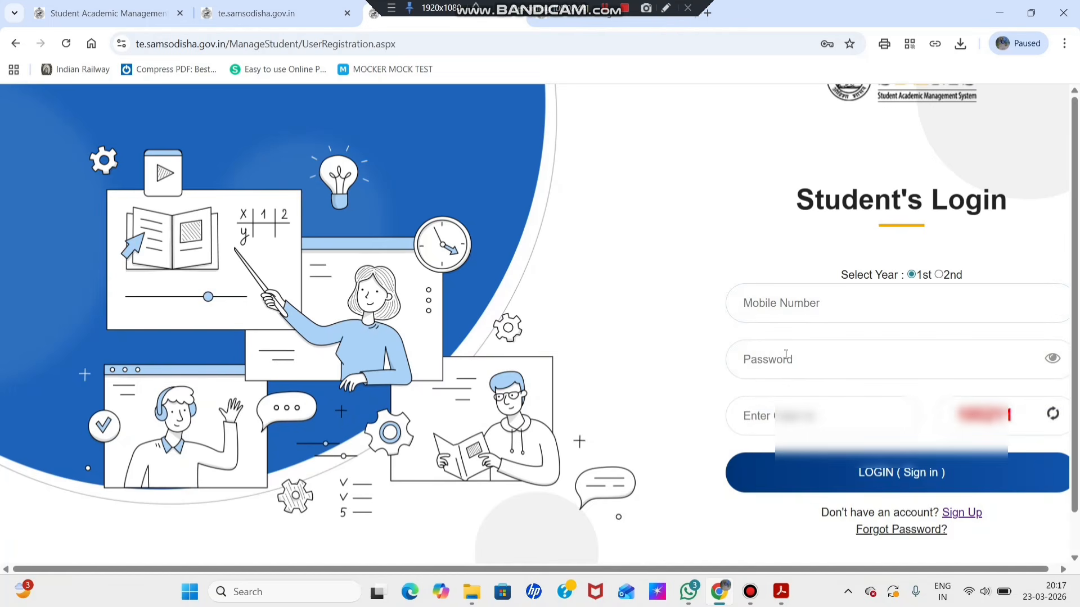
click(791, 377)
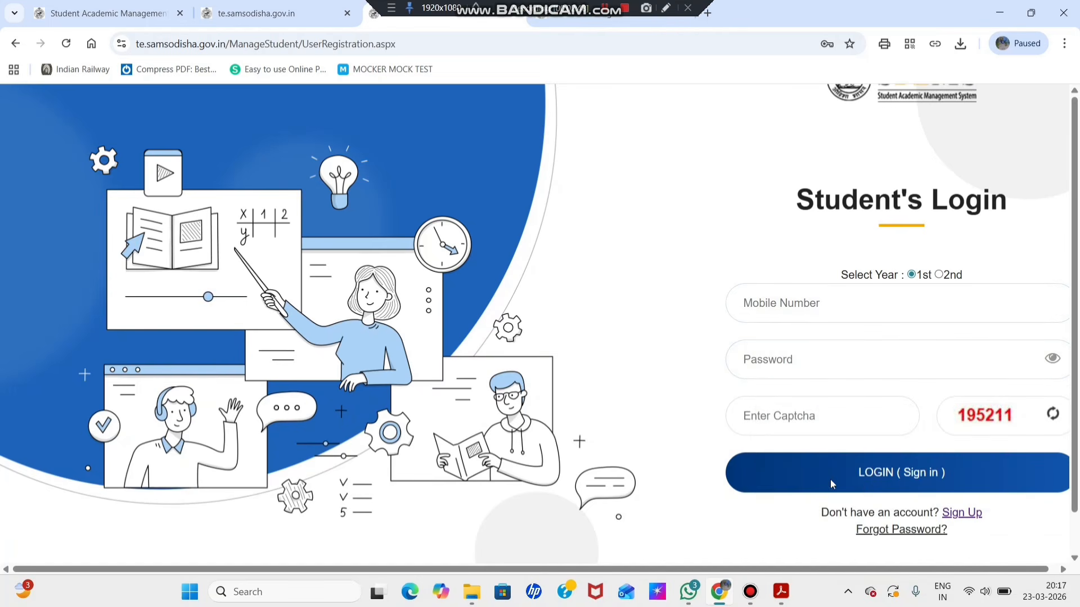
click(936, 455)
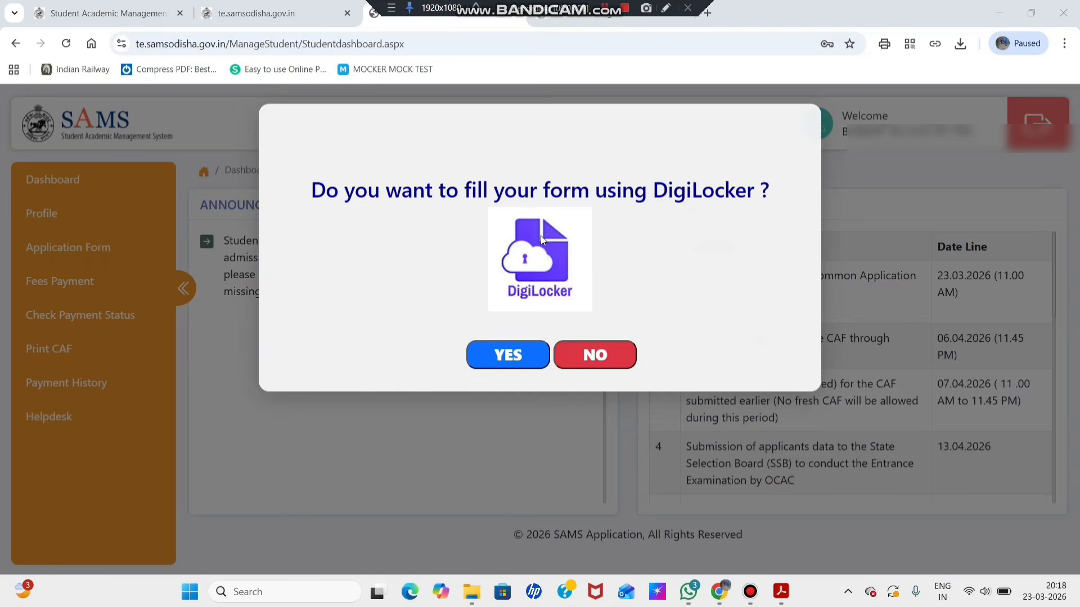
Decline filling the form through DigiLocker and open the application form.
click(619, 354)
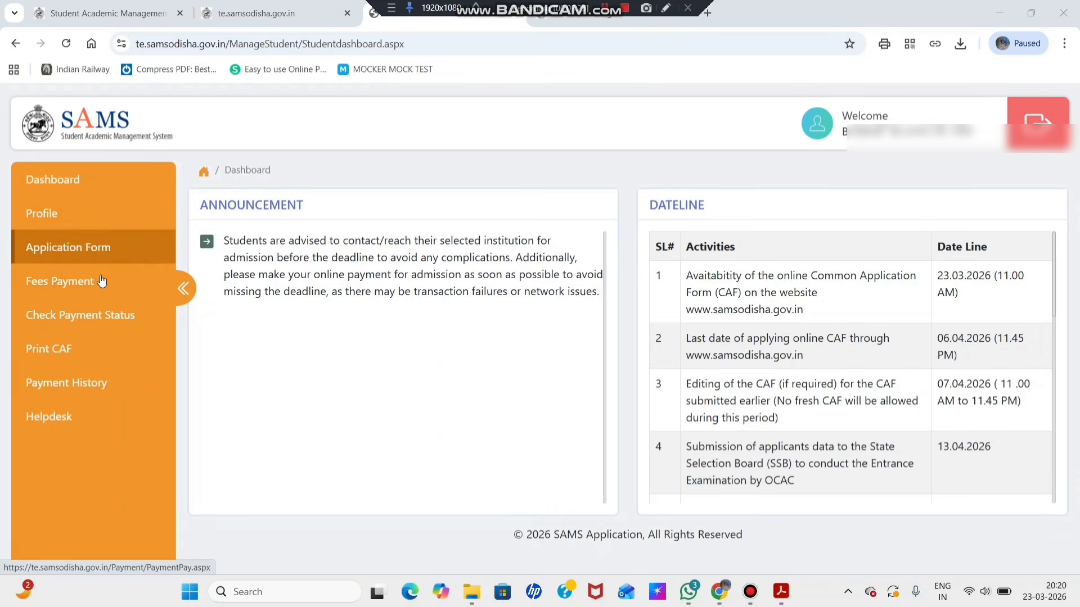
click(77, 254)
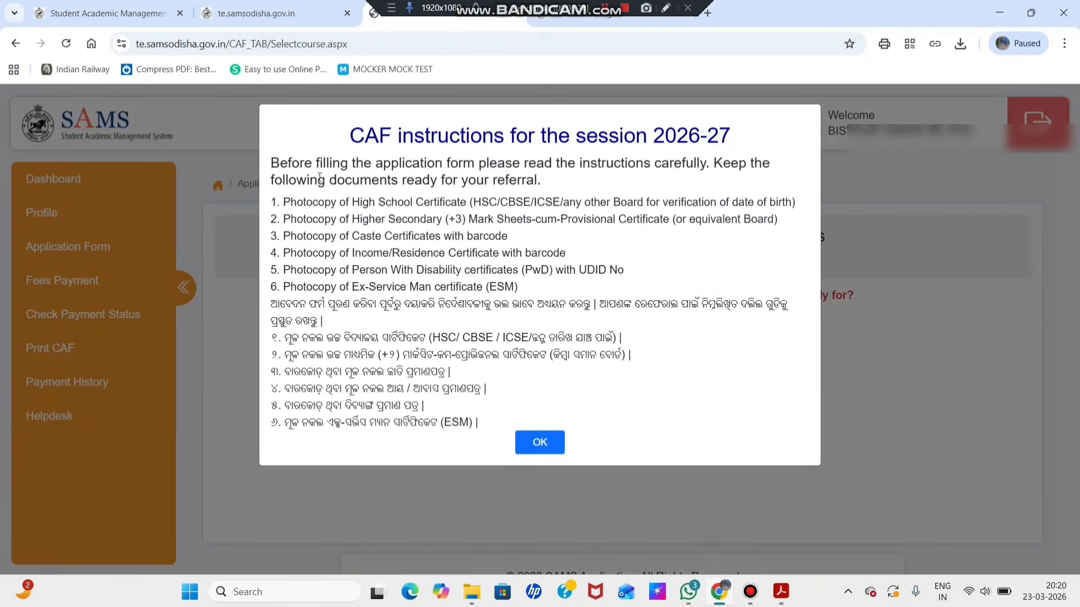
Mark the High School, caste, income/residence, disability and ex-serviceman certificates in the CAF instructions in red pen, then leave drawing mode.
click(666, 7)
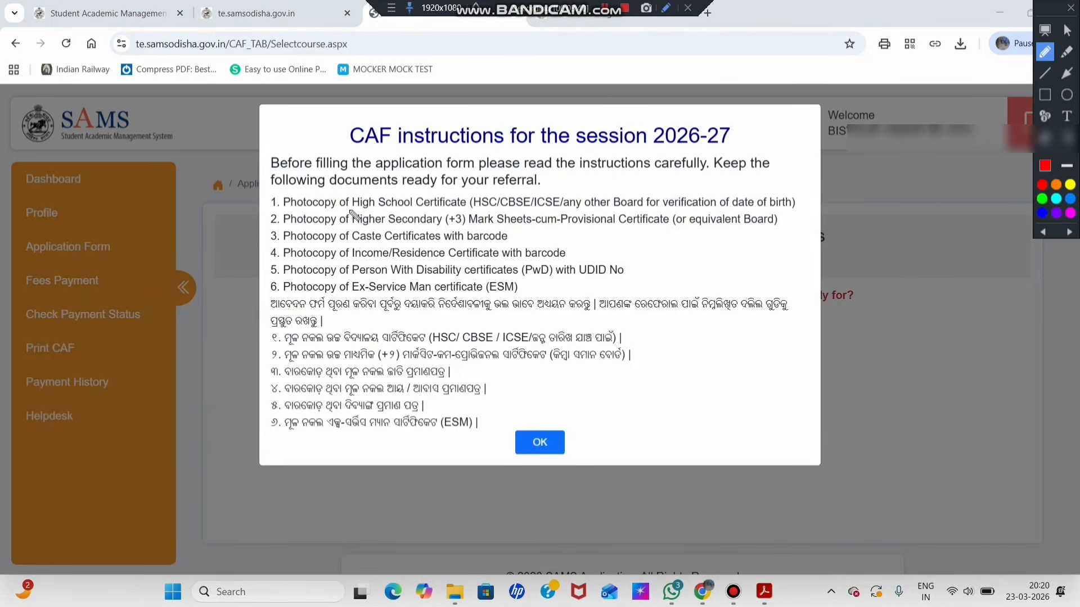
drag(348, 209, 412, 209)
mouse_move(382, 241)
mouse_down()
mouse_move(397, 238)
mouse_move(401, 255)
mouse_up()
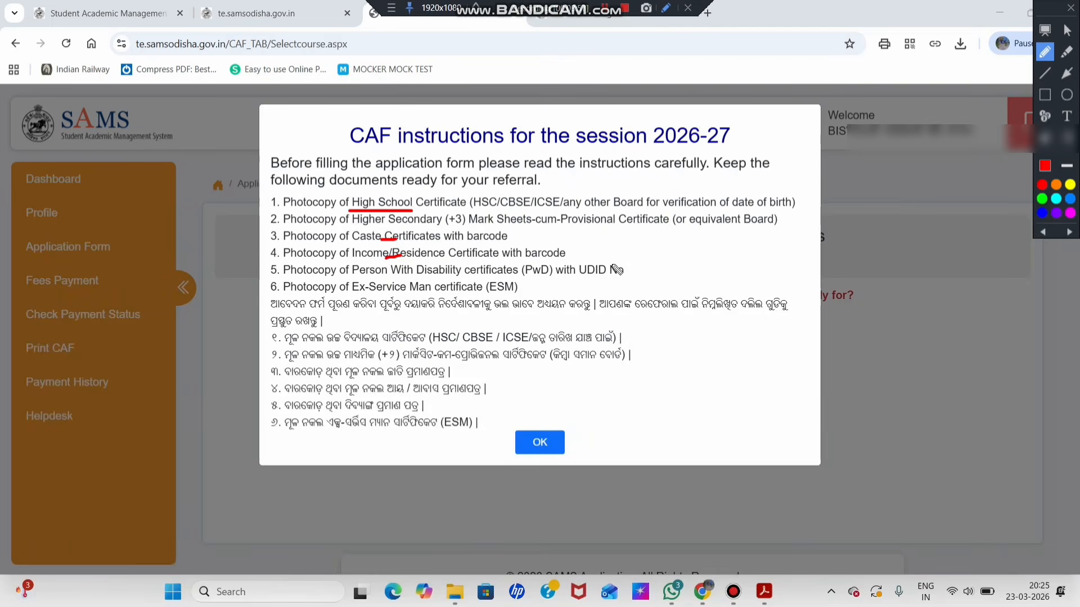
drag(631, 267, 680, 249)
drag(522, 288, 550, 270)
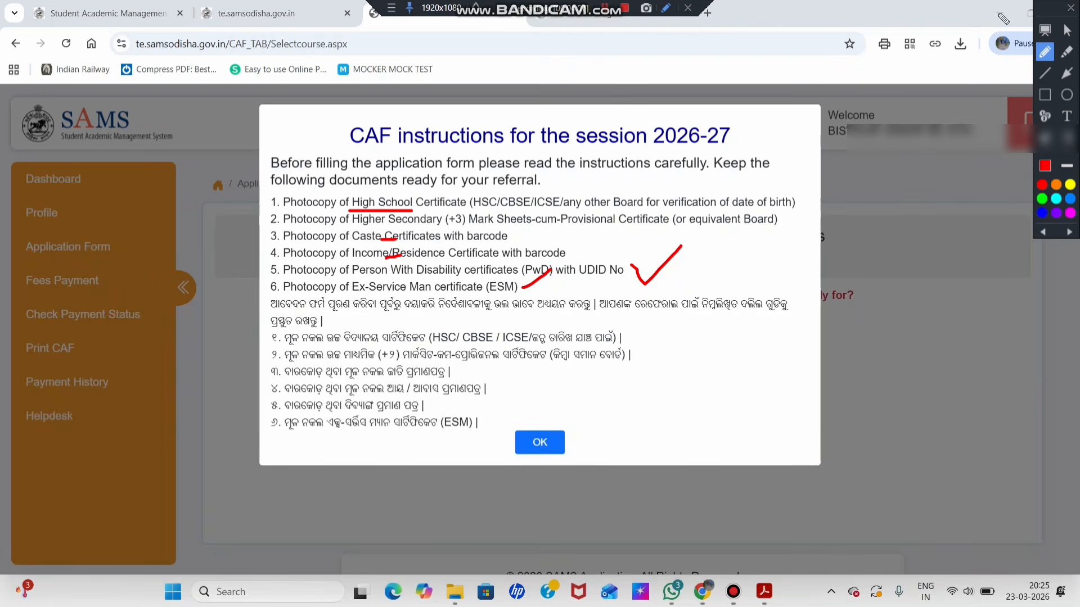
click(1070, 8)
Accept the CAF instructions, answer Yes to the Odia eligibility and Information Brochure questions, and choose the M.Ed course.
click(556, 442)
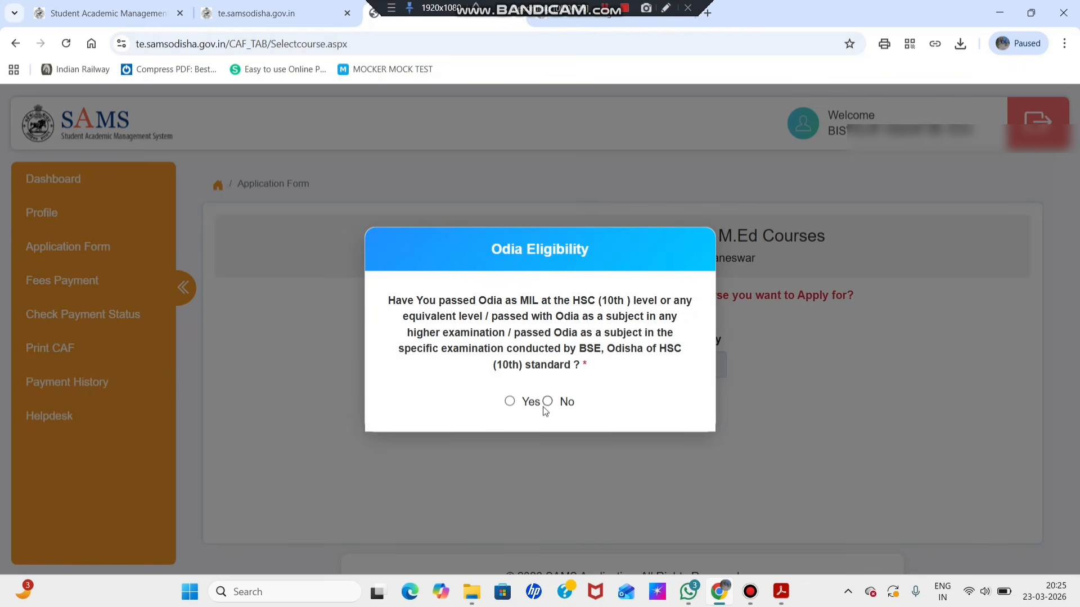
click(510, 401)
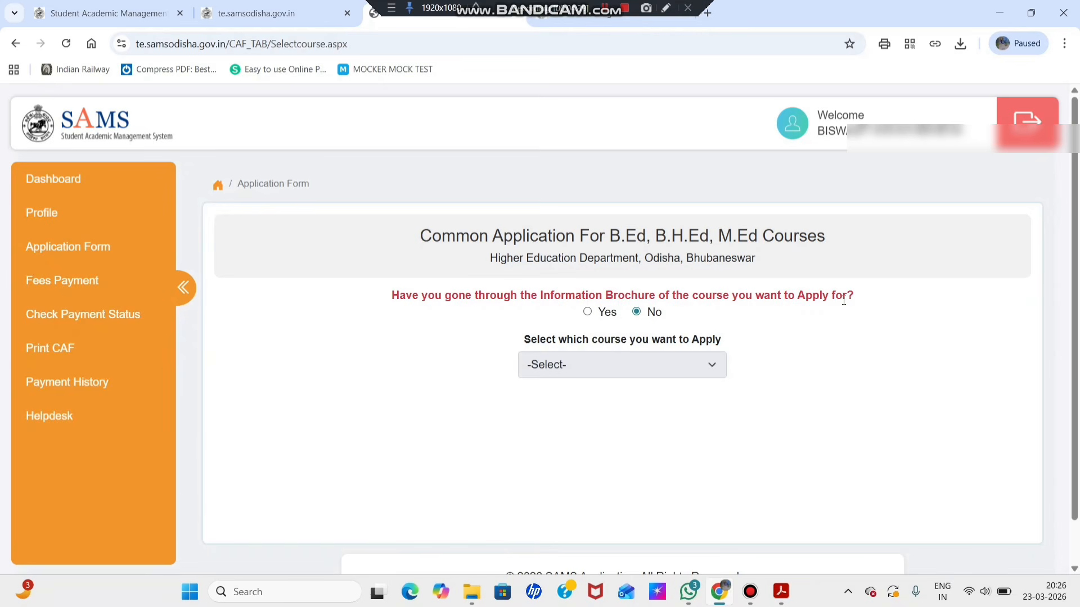
click(588, 312)
click(595, 367)
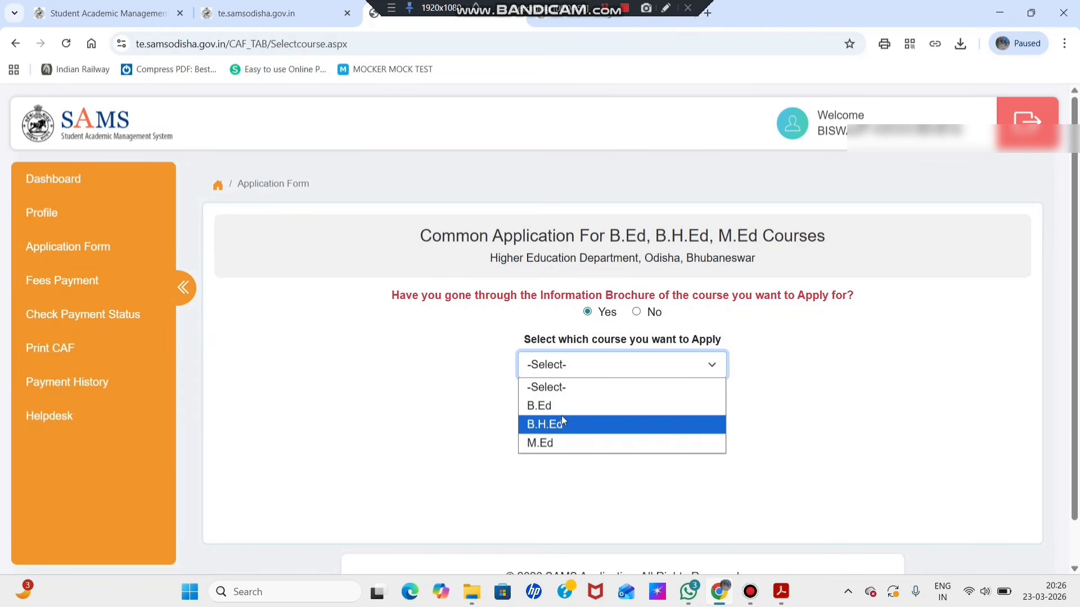
click(586, 443)
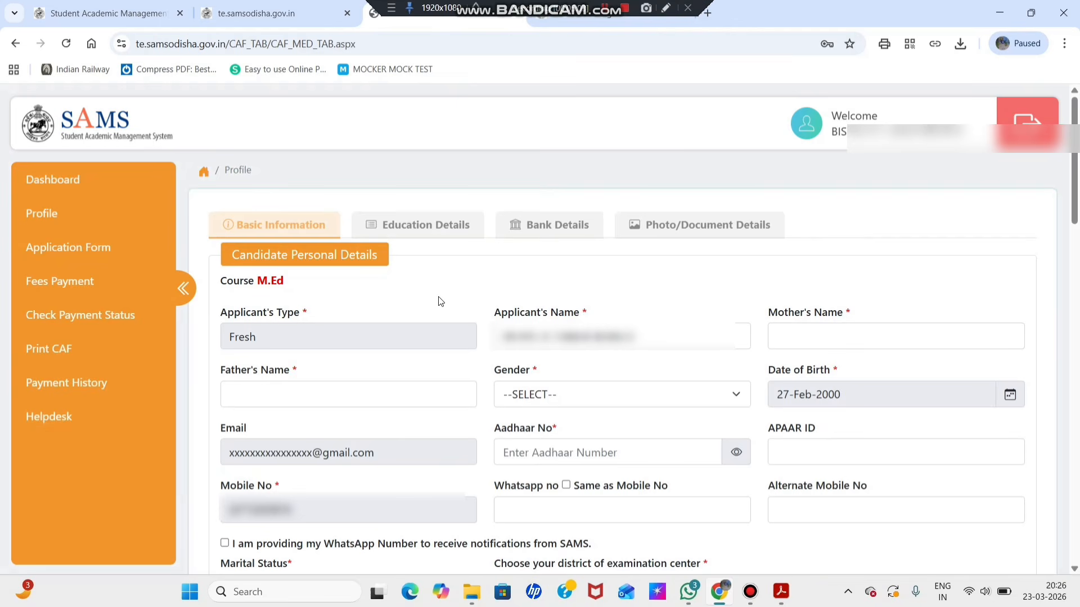
Mark the applicant's type, applicant's name, mother's name, father's name and gender fields of the personal details in red pen.
scroll(439, 298, down, 2)
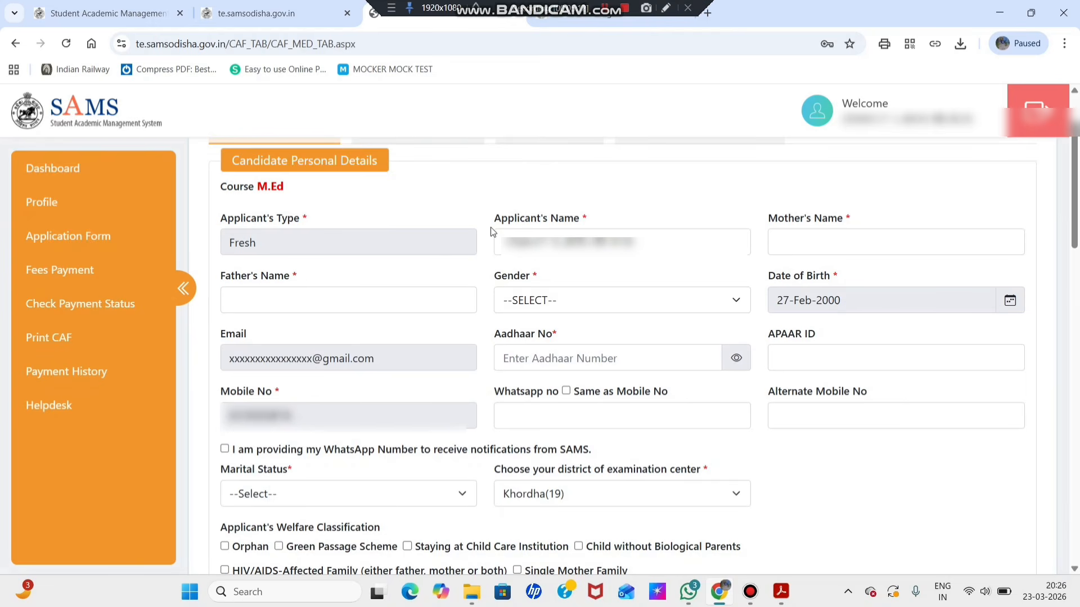
key(ctrl+alt+d)
drag(297, 239, 368, 198)
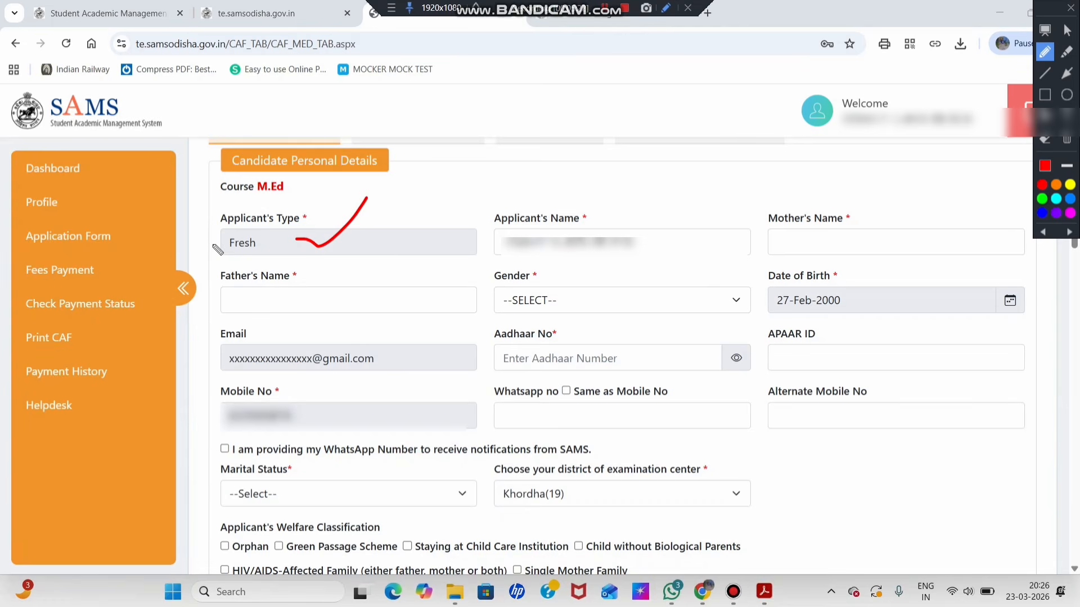
drag(518, 200, 568, 199)
drag(560, 239, 627, 235)
drag(809, 246, 899, 246)
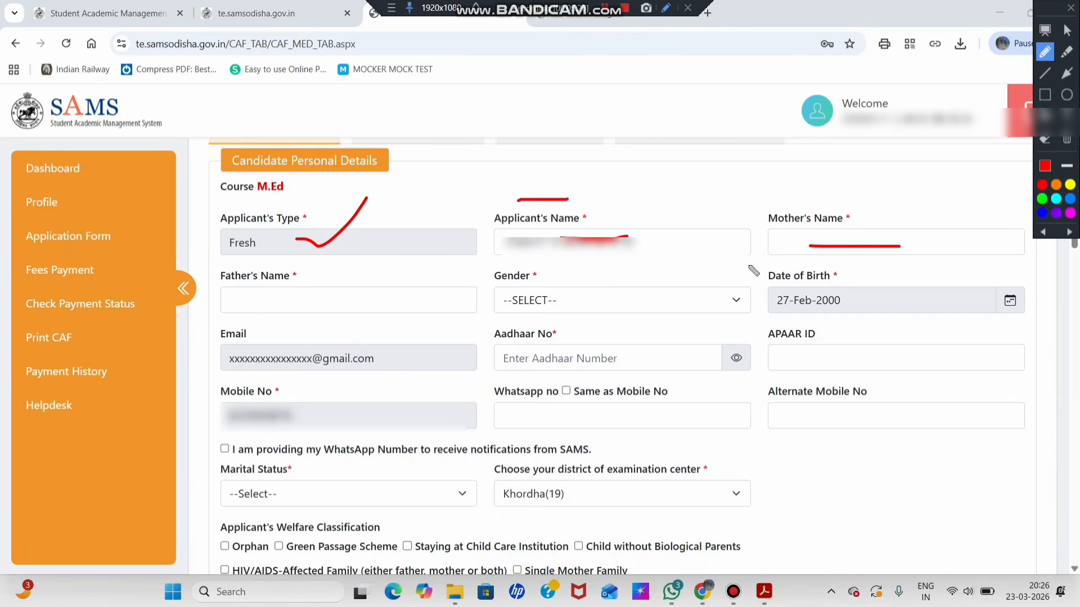
drag(321, 286, 368, 284)
mouse_move(531, 287)
mouse_down()
mouse_move(494, 307)
mouse_move(582, 323)
mouse_move(509, 300)
mouse_up()
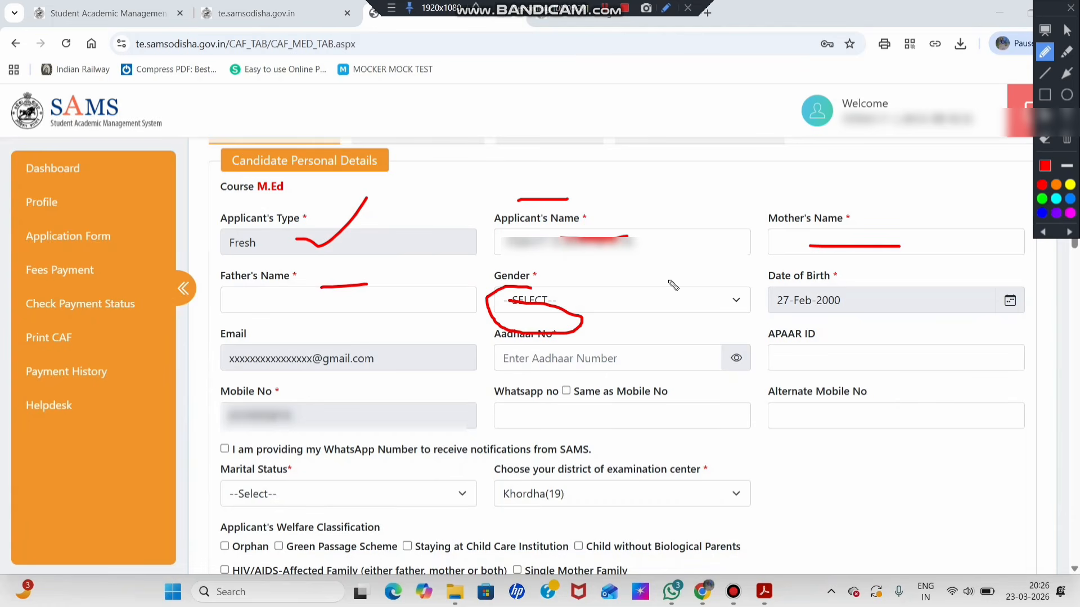
Mark the date of birth, email, Aadhaar, APAAR ID, mobile and WhatsApp number fields of the personal details in red pen.
drag(875, 298, 912, 263)
drag(345, 319, 417, 295)
drag(541, 357, 610, 360)
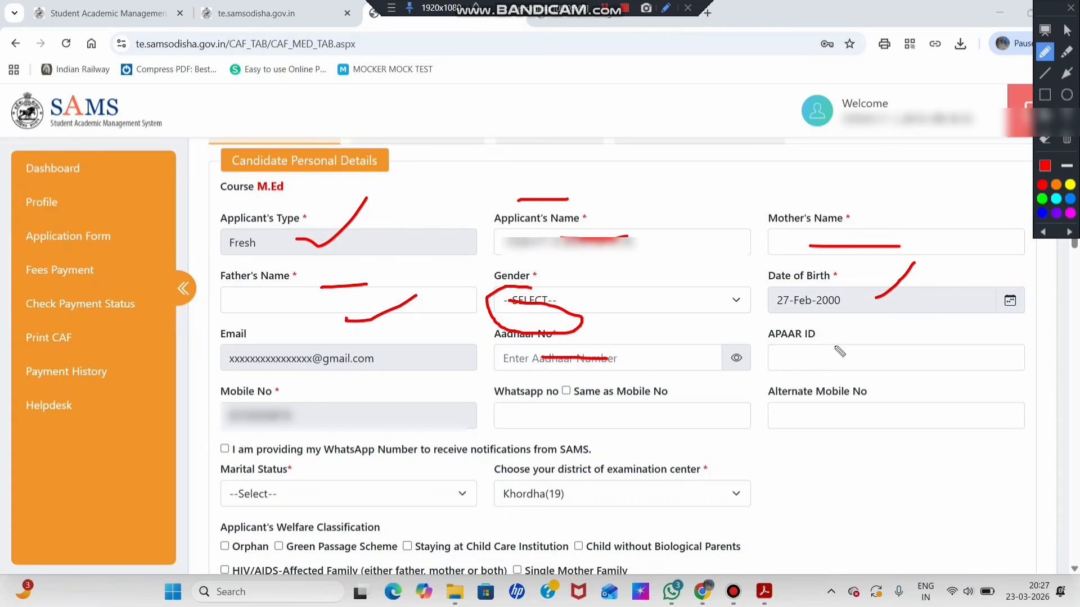
drag(834, 347, 892, 341)
drag(810, 345, 872, 351)
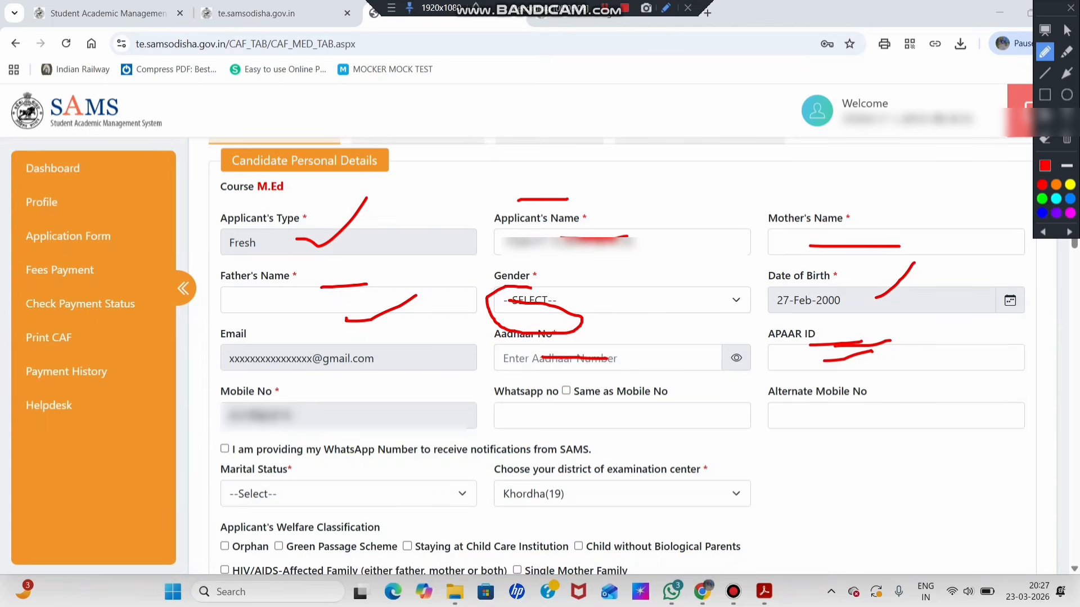
mouse_move(256, 414)
mouse_down()
mouse_move(301, 425)
mouse_move(315, 403)
mouse_up()
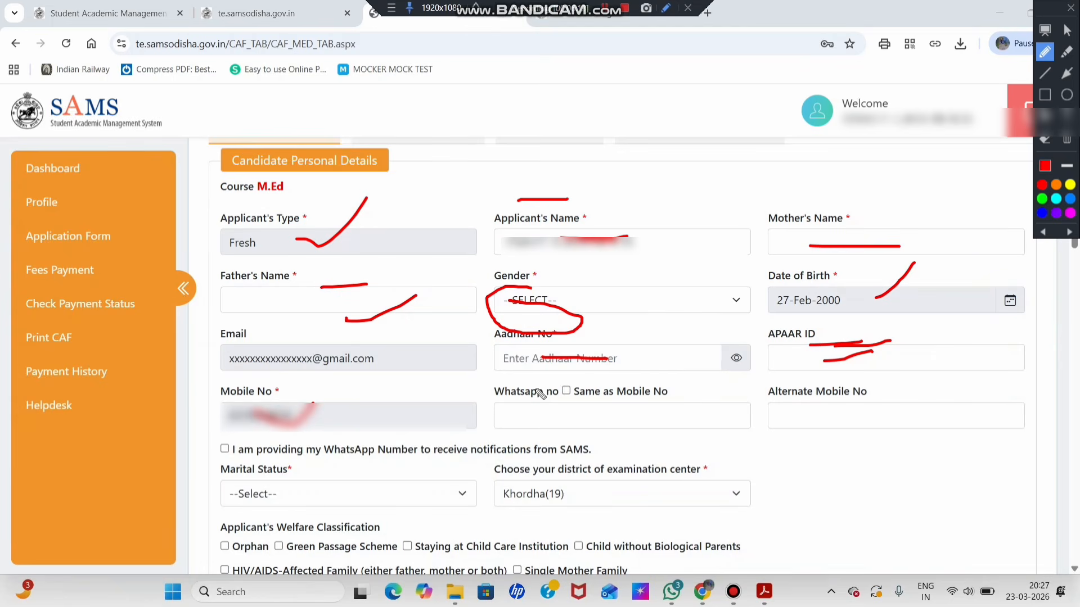
mouse_move(567, 395)
mouse_down()
mouse_move(587, 409)
mouse_move(554, 394)
mouse_move(555, 417)
mouse_up()
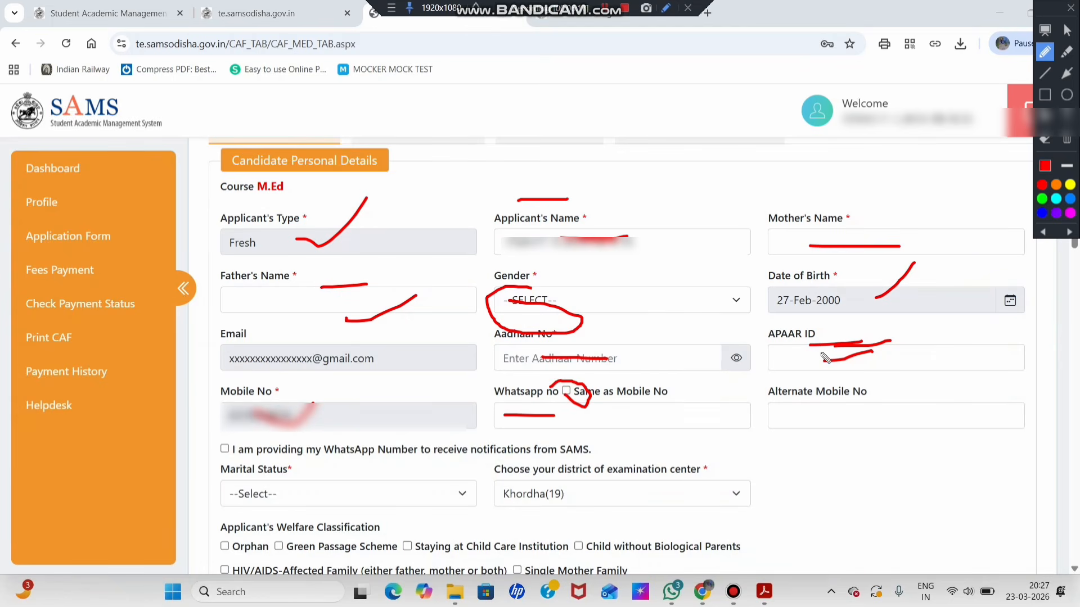
Mark the alternate mobile number, WhatsApp notification checkbox and marital status fields of the personal details in red pen.
drag(821, 402, 895, 396)
mouse_move(219, 444)
mouse_down()
mouse_move(209, 462)
mouse_move(230, 436)
mouse_move(213, 418)
mouse_up()
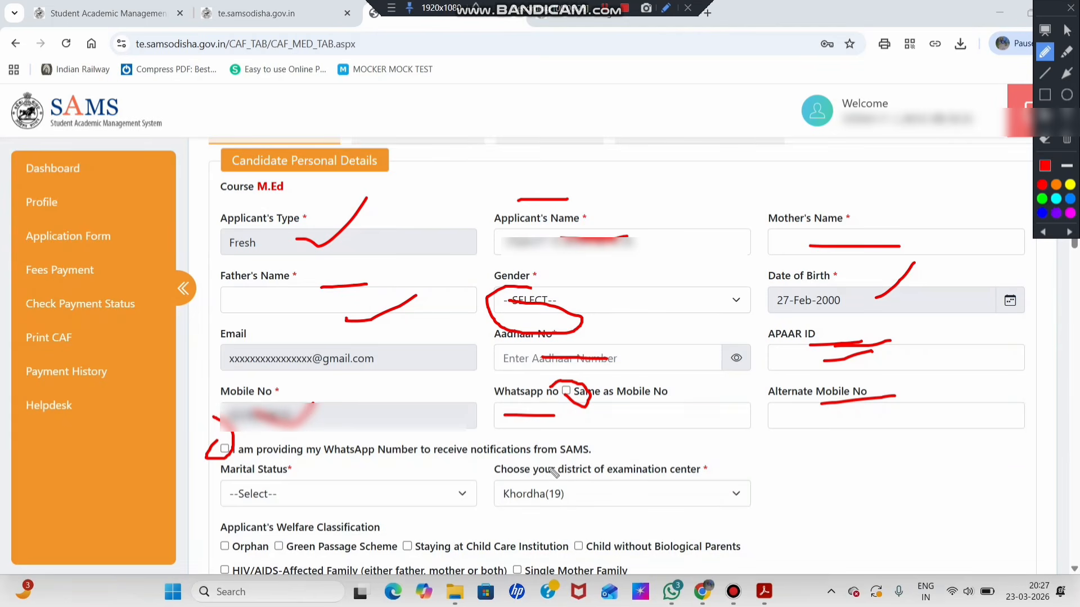
click(224, 449)
drag(274, 491, 318, 462)
Choose Khordha(19) as the district of the examination center.
scroll(719, 219, down, 5)
click(720, 212)
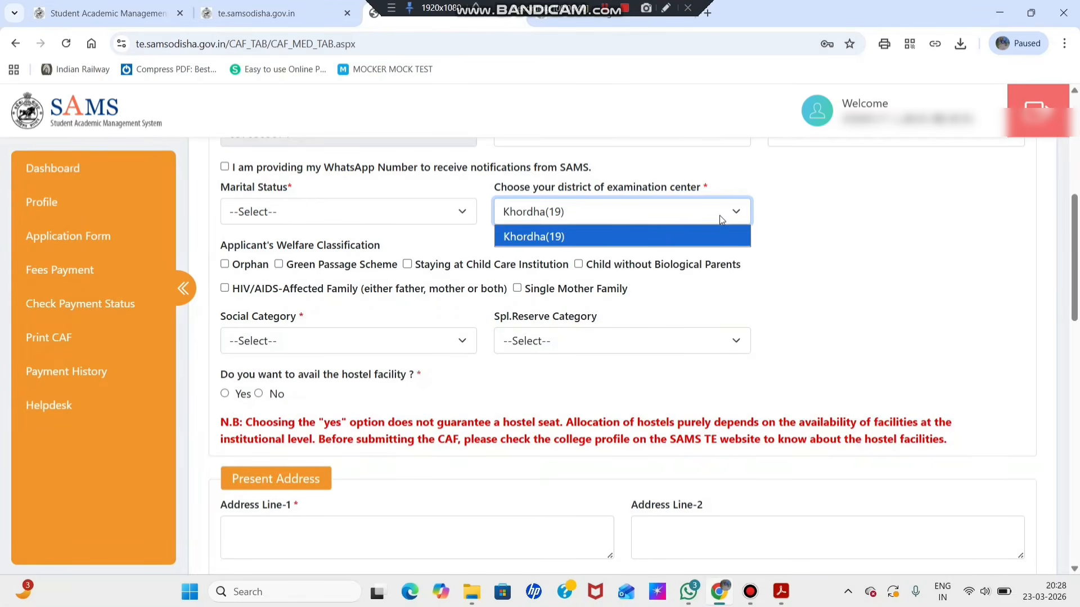
click(541, 237)
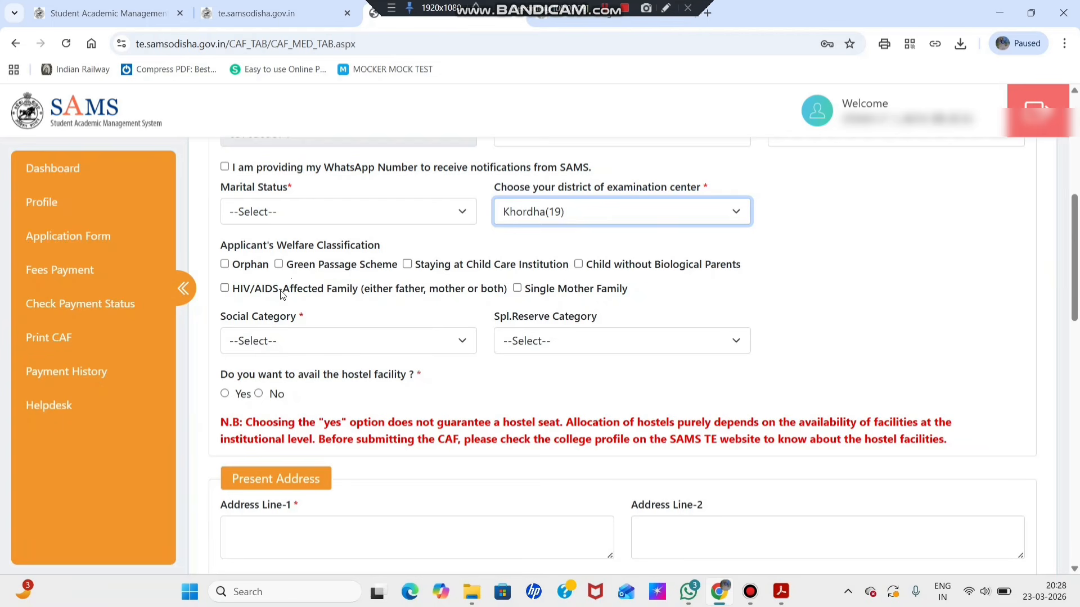
Set the applicant's social category to SC and review the category options and caste certificate fields.
scroll(375, 335, down, 1)
scroll(375, 335, down, 3)
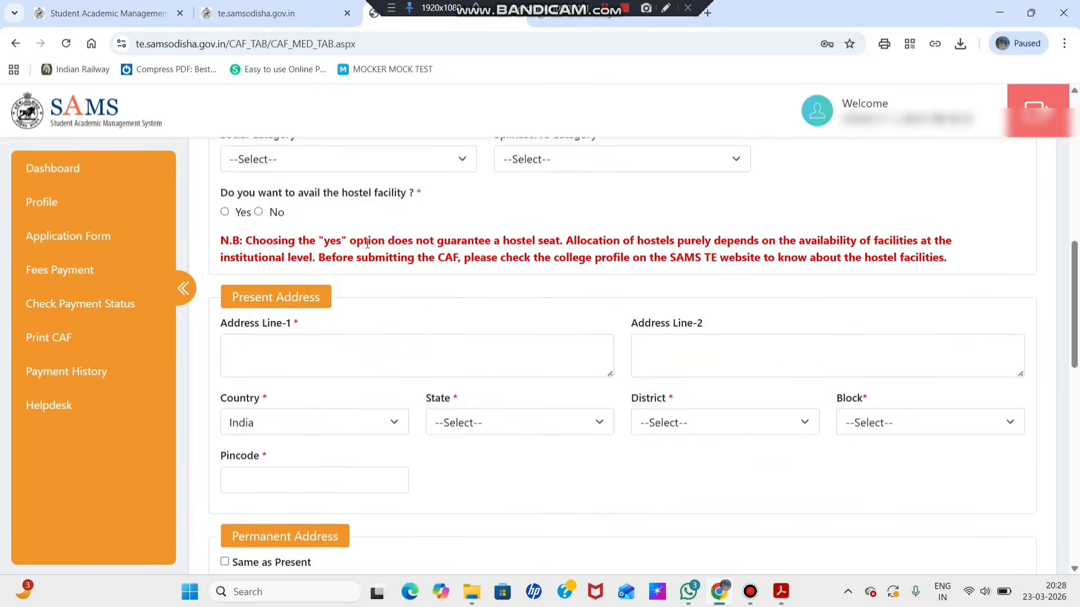
scroll(366, 246, up, 2)
click(395, 247)
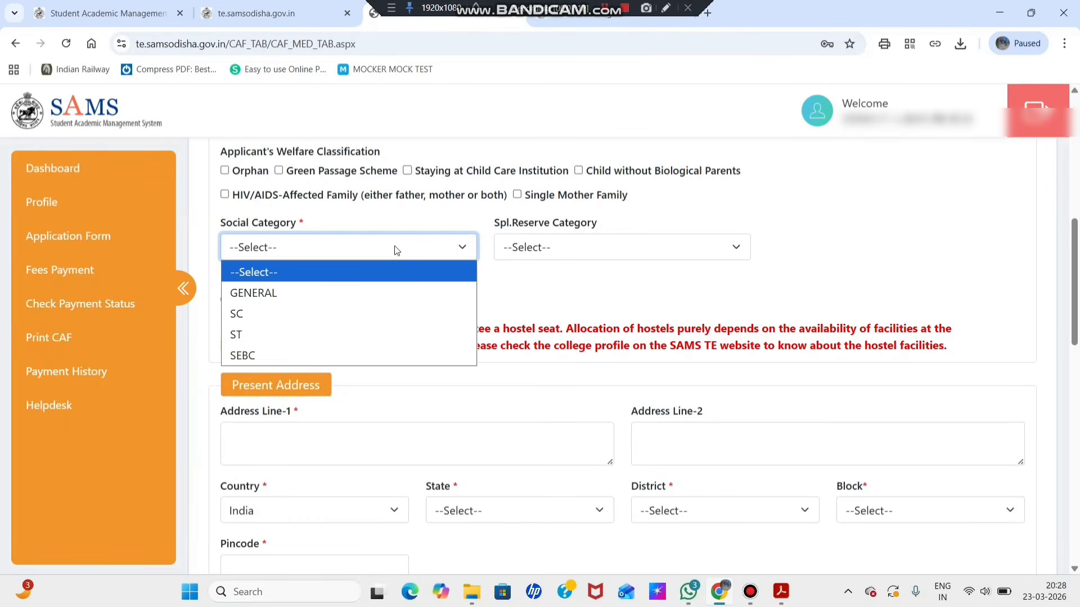
click(390, 313)
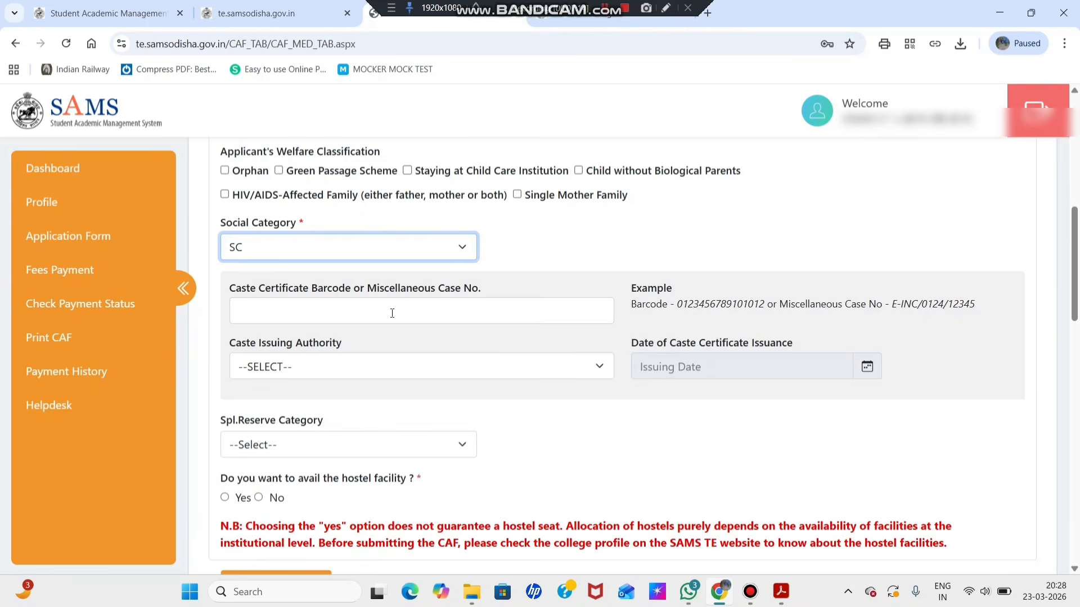
scroll(518, 261, down, 2)
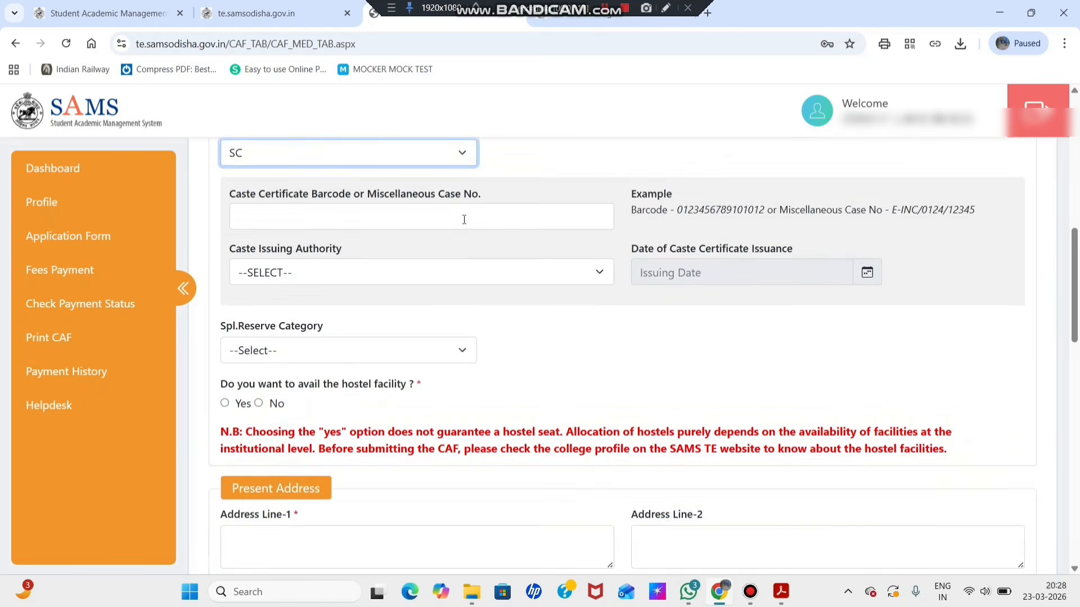
scroll(463, 217, up, 2)
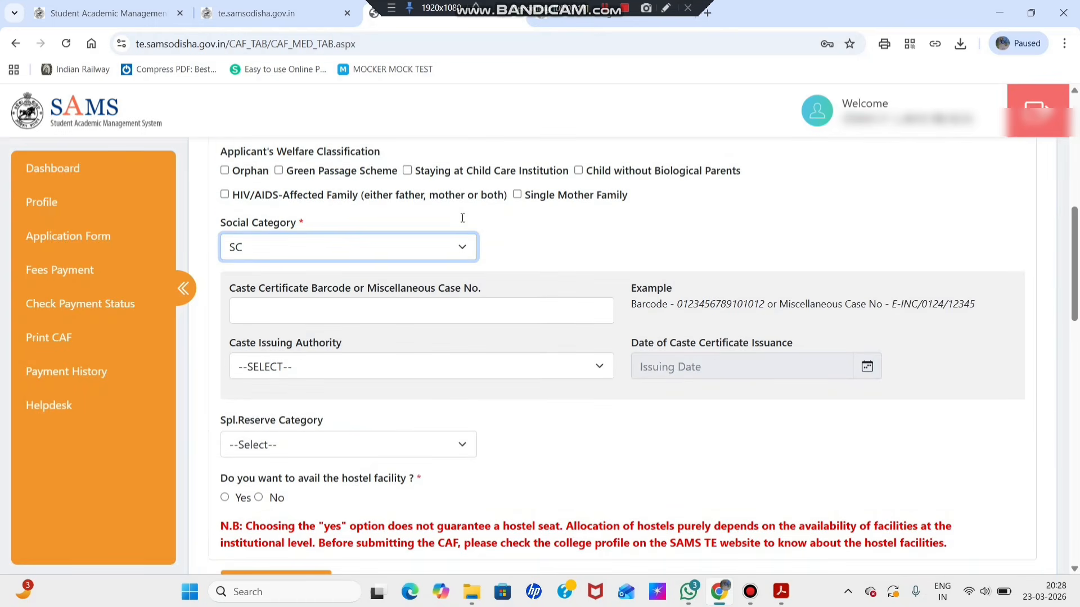
click(440, 251)
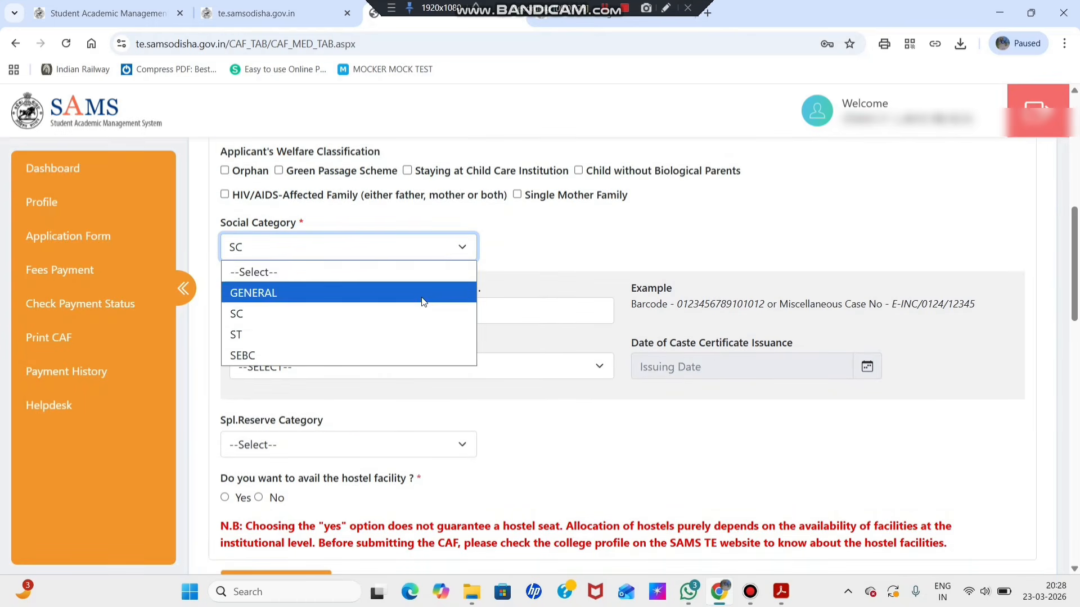
click(532, 245)
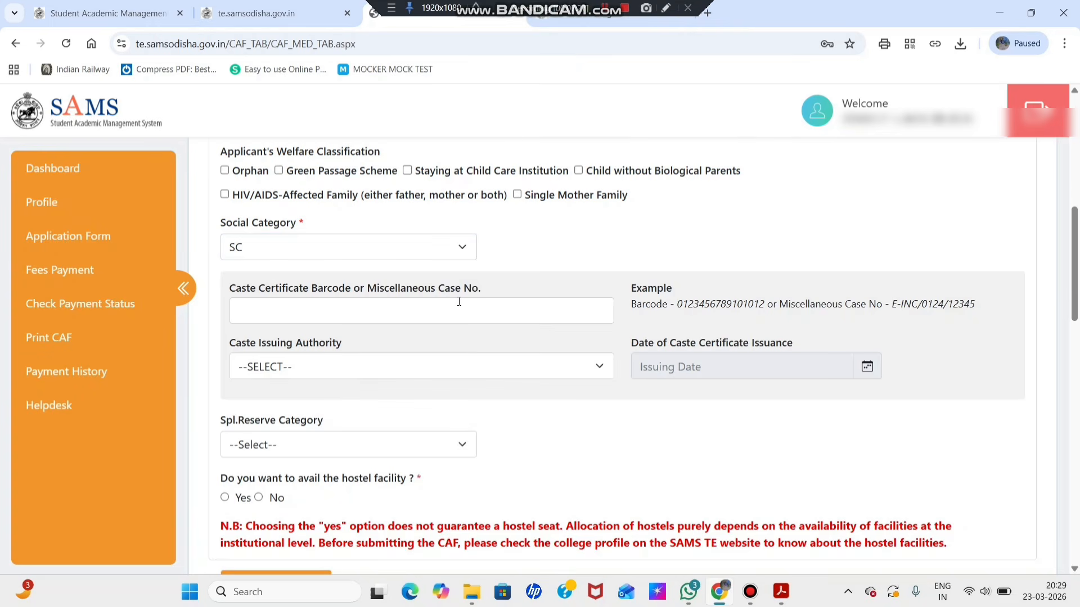
Set the caste issuing authority to Revenue Officers not below the rank of Tahasildar / Additional Tahasildar and open the certificate issuance date calendar.
click(459, 301)
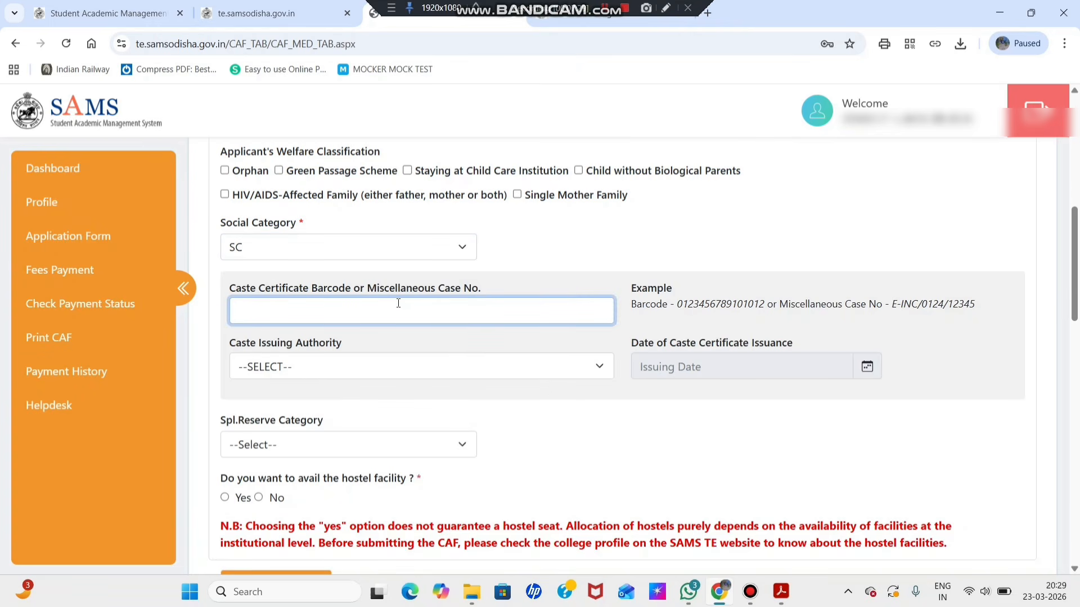
click(336, 369)
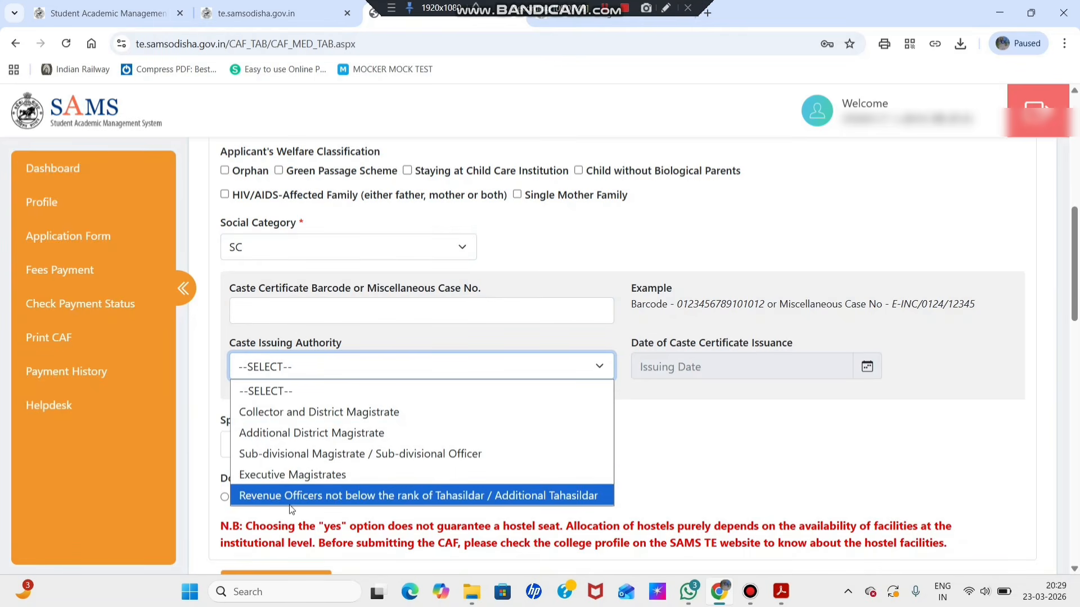
click(324, 497)
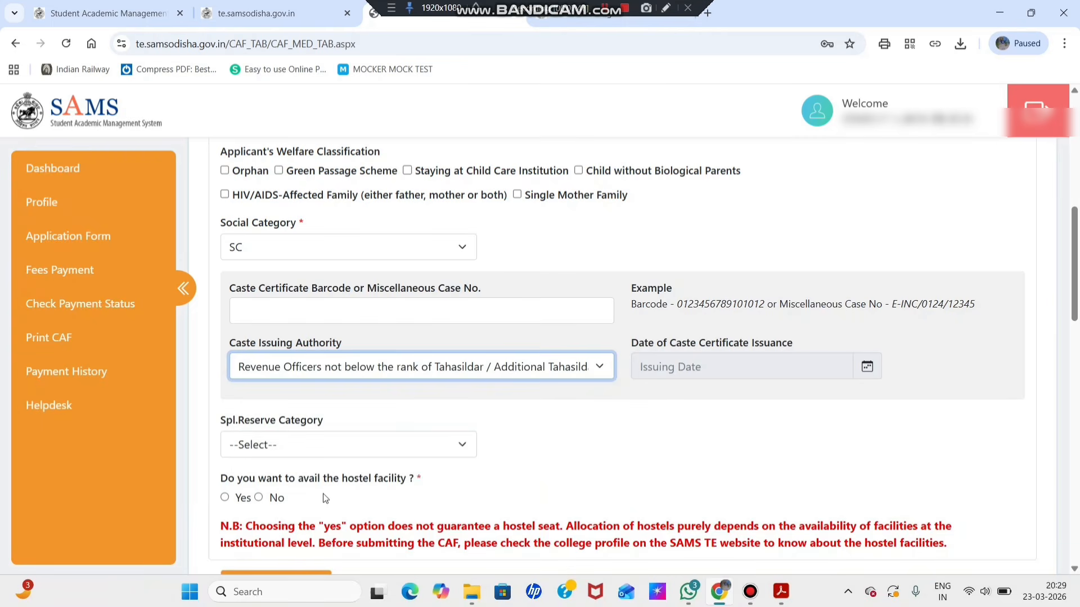
click(678, 368)
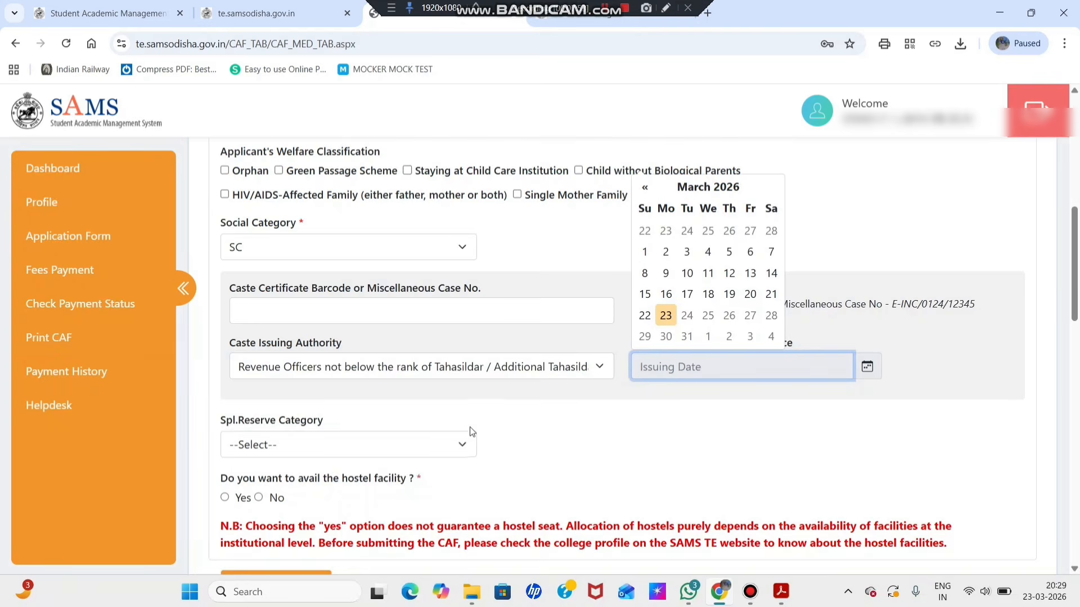
View the available special reserve category options without choosing one.
scroll(470, 427, down, 3)
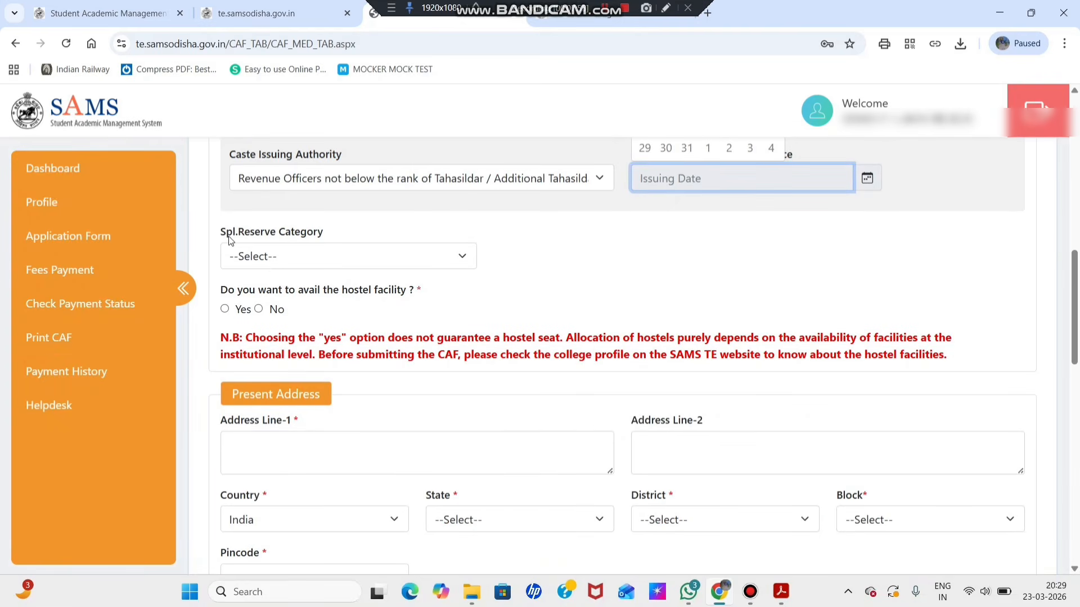
click(343, 260)
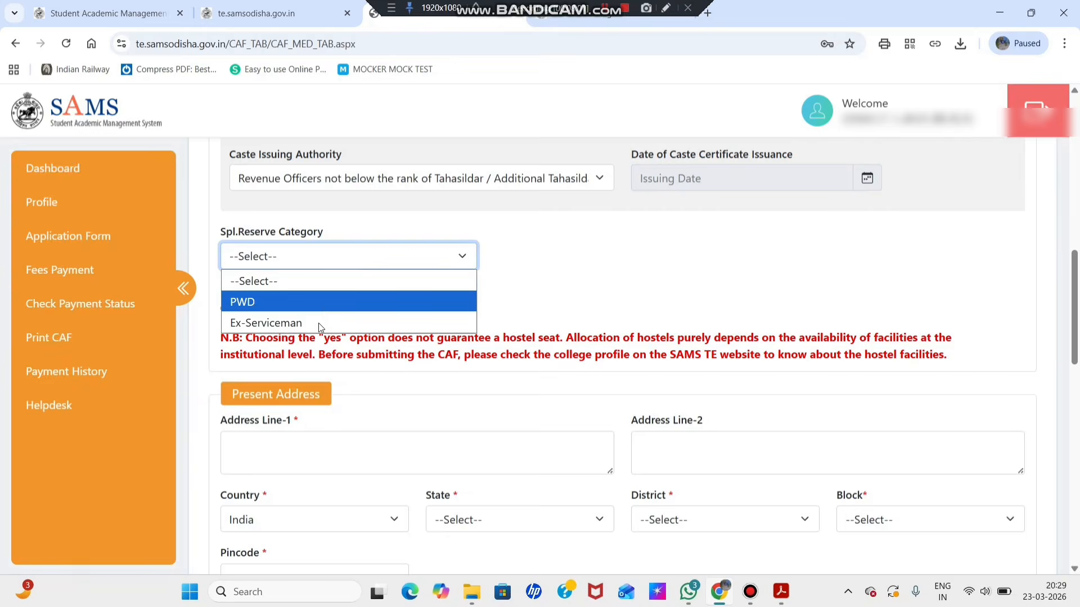
click(515, 259)
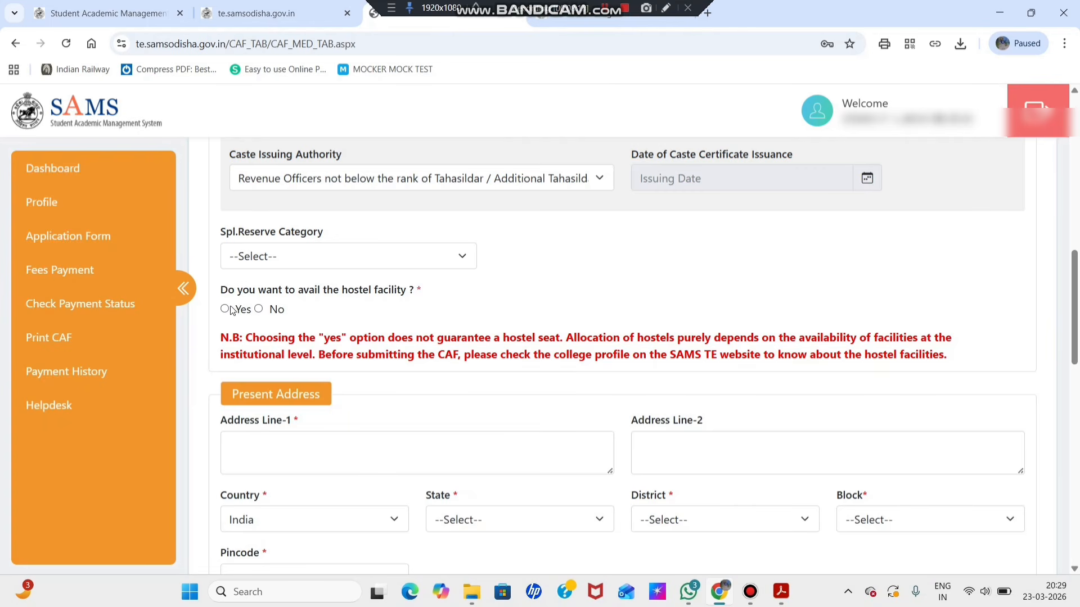
Go through the present address fields: address lines, state, district, block and pincode.
scroll(298, 292, down, 5)
scroll(360, 262, up, 2)
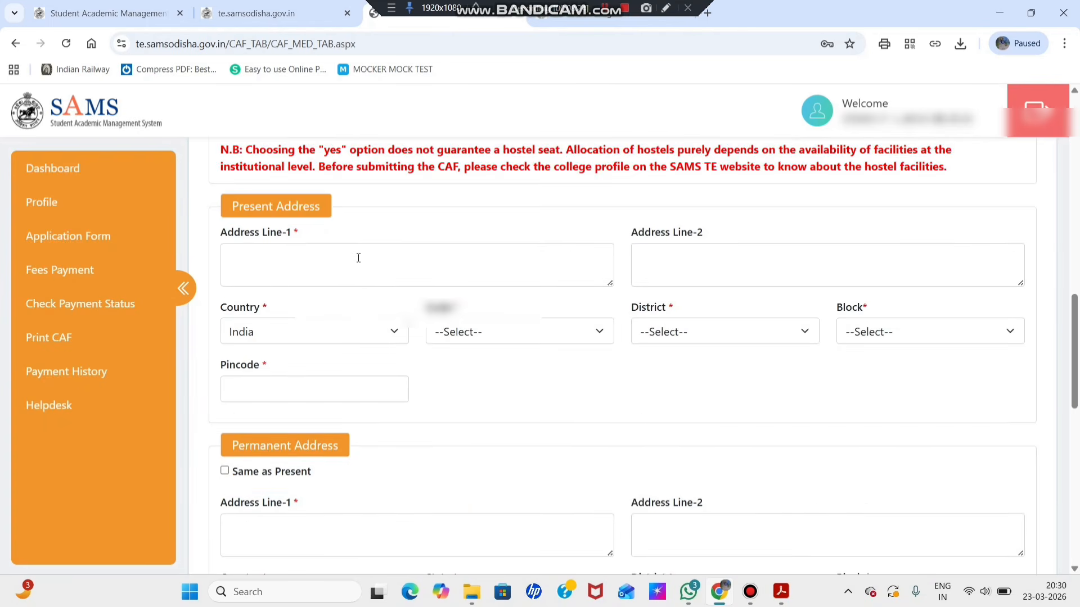
click(291, 269)
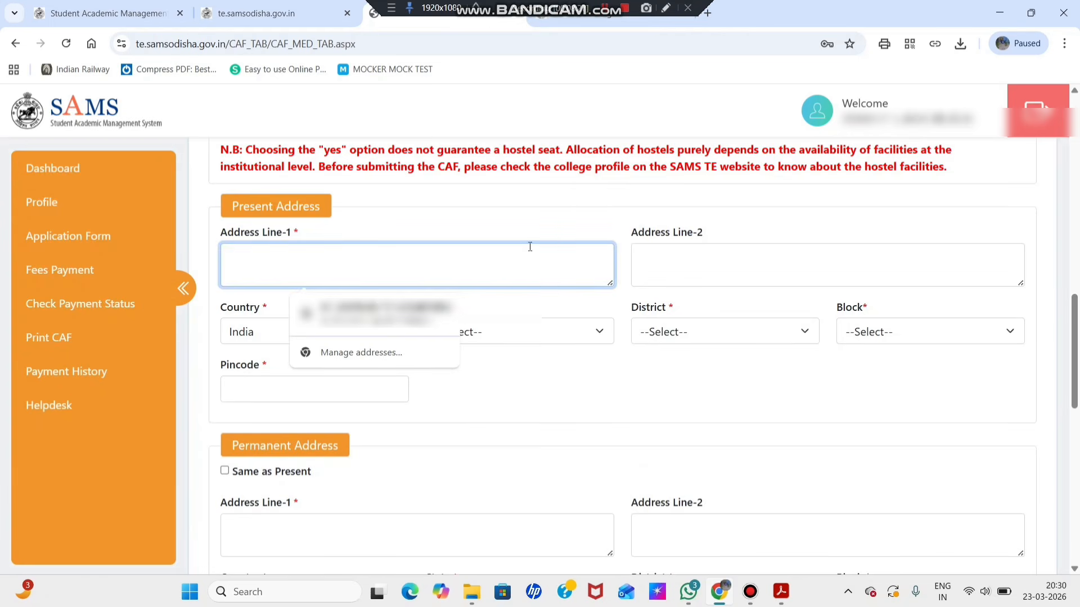
click(696, 247)
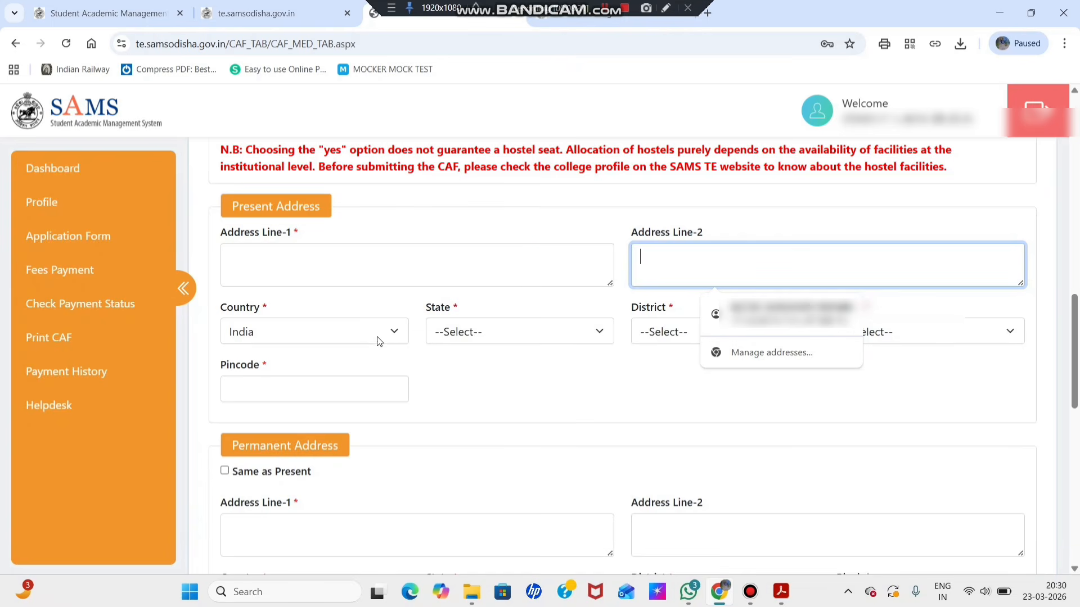
click(563, 336)
click(705, 334)
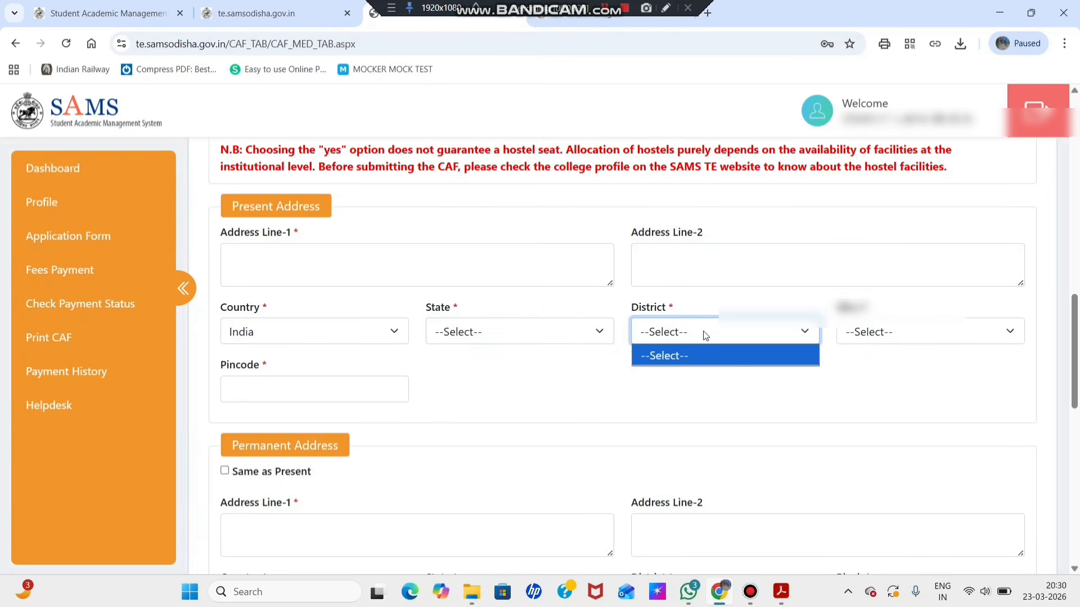
click(901, 340)
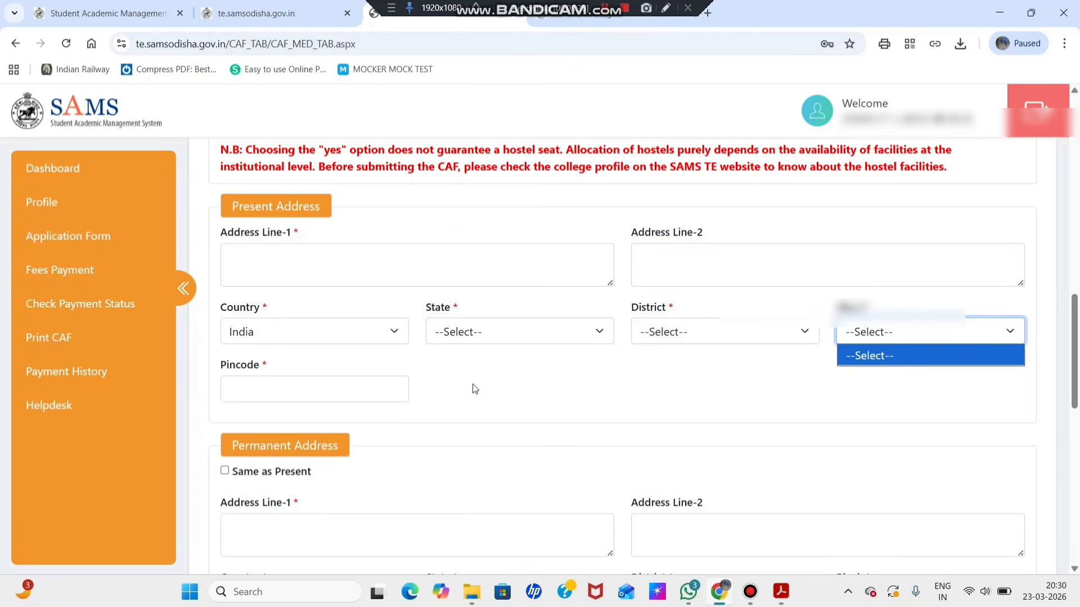
click(355, 392)
Mark the Same as Present checkbox and the permanent address fields in red pen.
scroll(443, 355, down, 3)
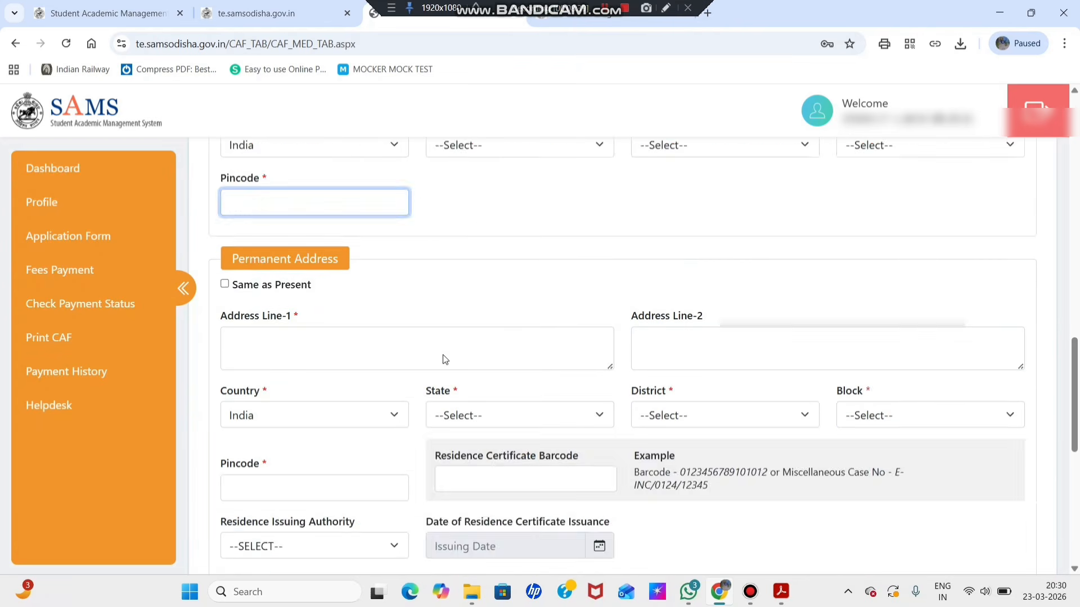
scroll(443, 355, up, 4)
scroll(443, 355, down, 3)
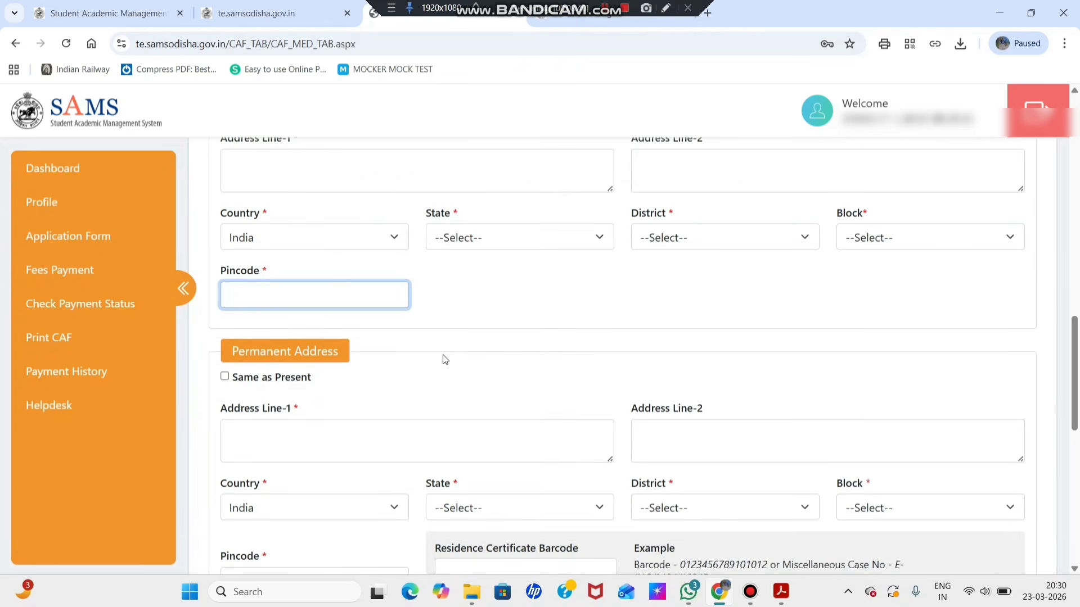
scroll(319, 353, down, 3)
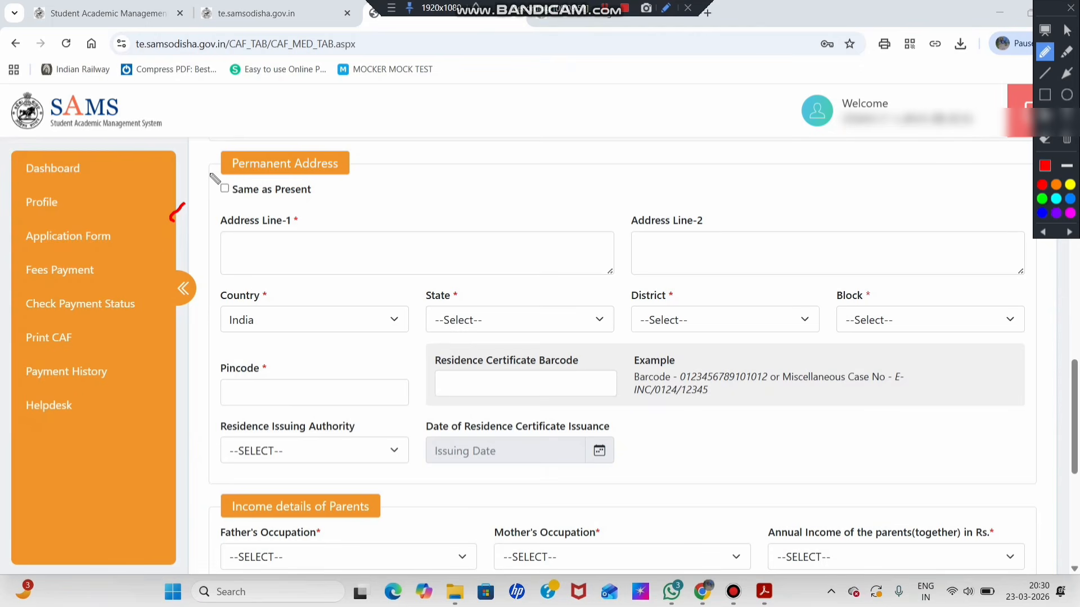
mouse_move(209, 174)
mouse_down()
mouse_move(221, 188)
mouse_move(250, 177)
mouse_move(205, 179)
mouse_up()
drag(237, 180, 297, 137)
drag(366, 238, 331, 357)
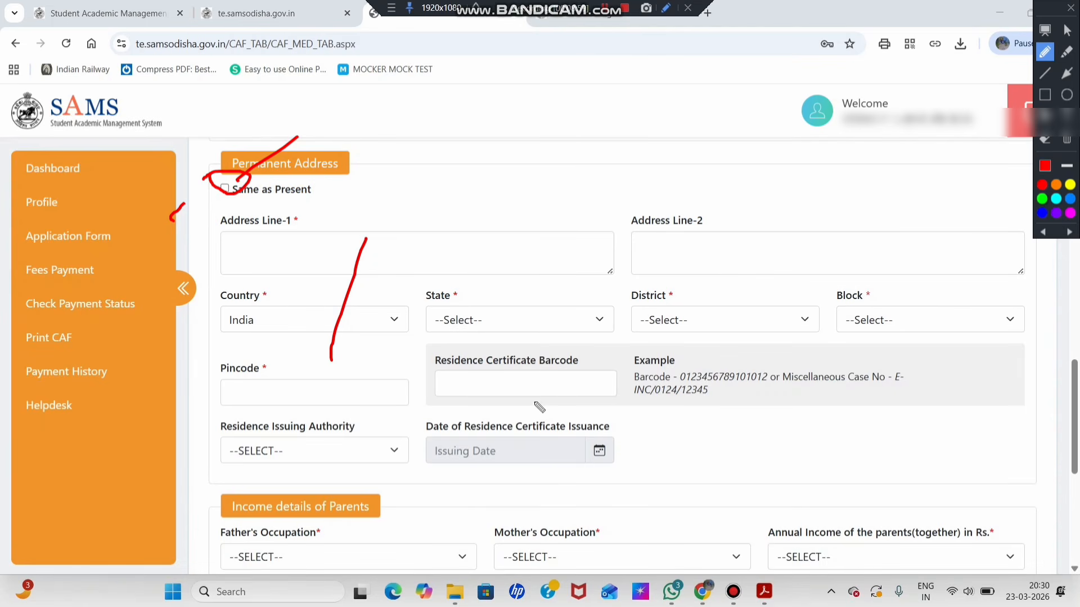
Mark the residence certificate barcode field and its example barcode and miscellaneous case number formats in red pen.
drag(532, 386, 599, 347)
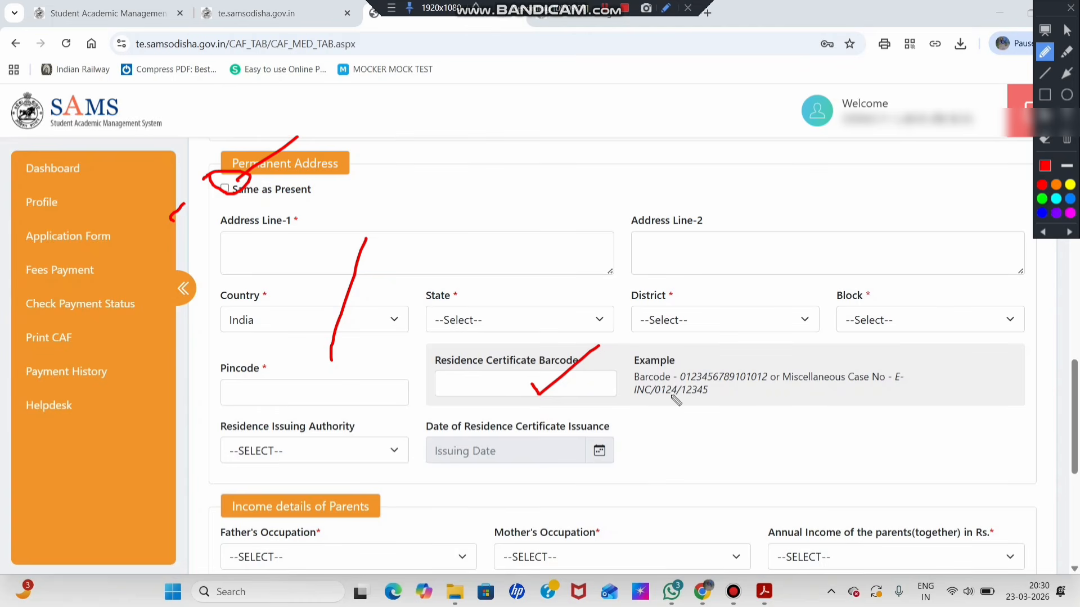
mouse_move(680, 386)
mouse_down()
mouse_move(757, 382)
mouse_move(782, 335)
mouse_up()
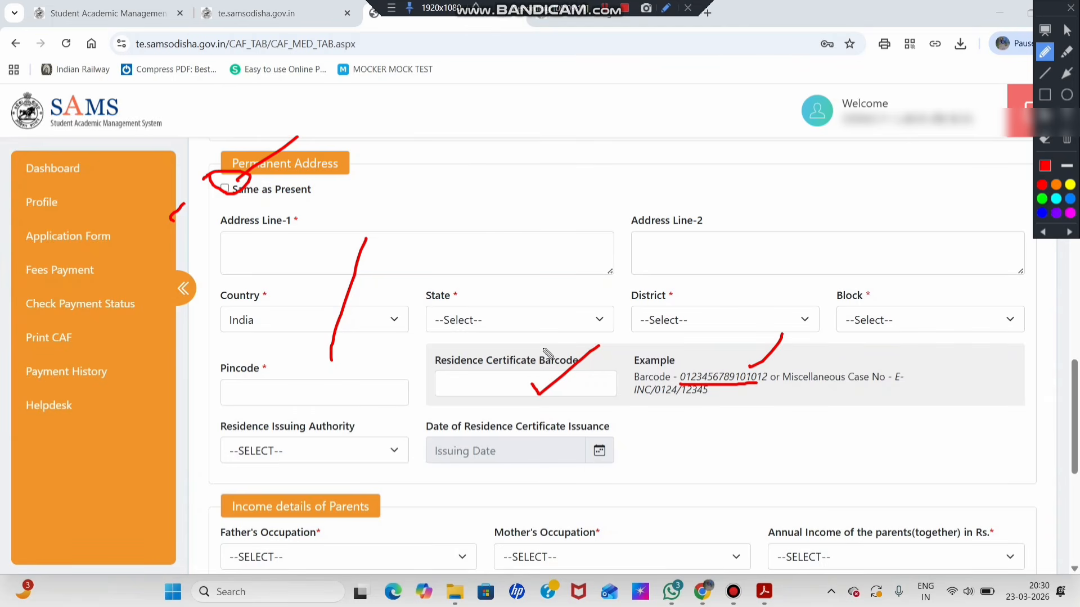
click(788, 381)
drag(787, 383, 851, 392)
mouse_move(487, 384)
mouse_down()
mouse_move(509, 386)
mouse_move(572, 352)
mouse_up()
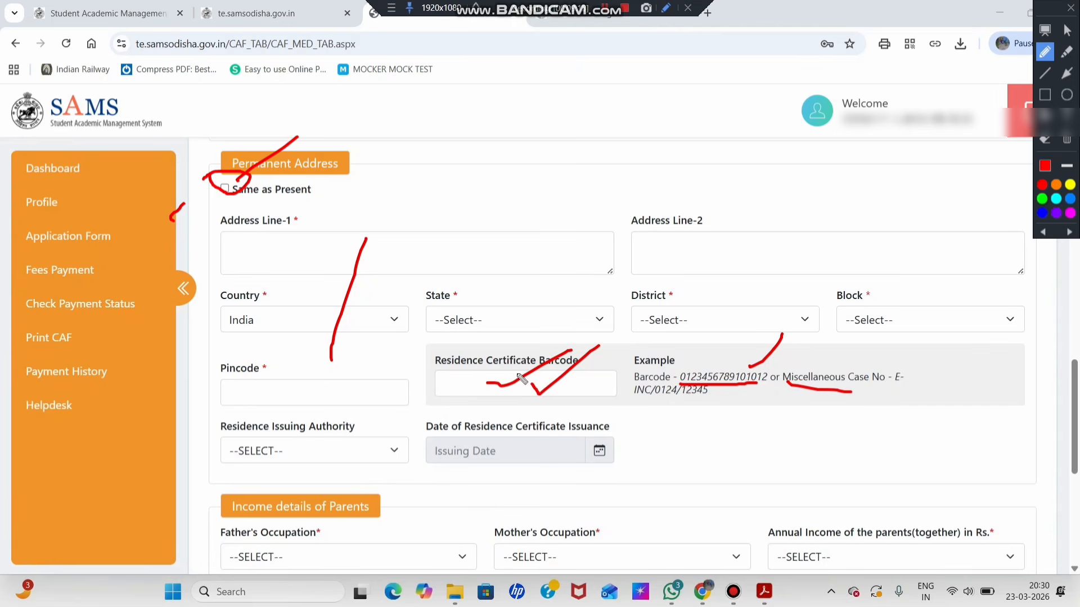
Mark the residence issuing authority and residence certificate issuance date in red pen, and leave drawing mode.
drag(425, 428, 447, 455)
mouse_move(314, 429)
mouse_down()
mouse_move(327, 442)
mouse_move(361, 424)
mouse_up()
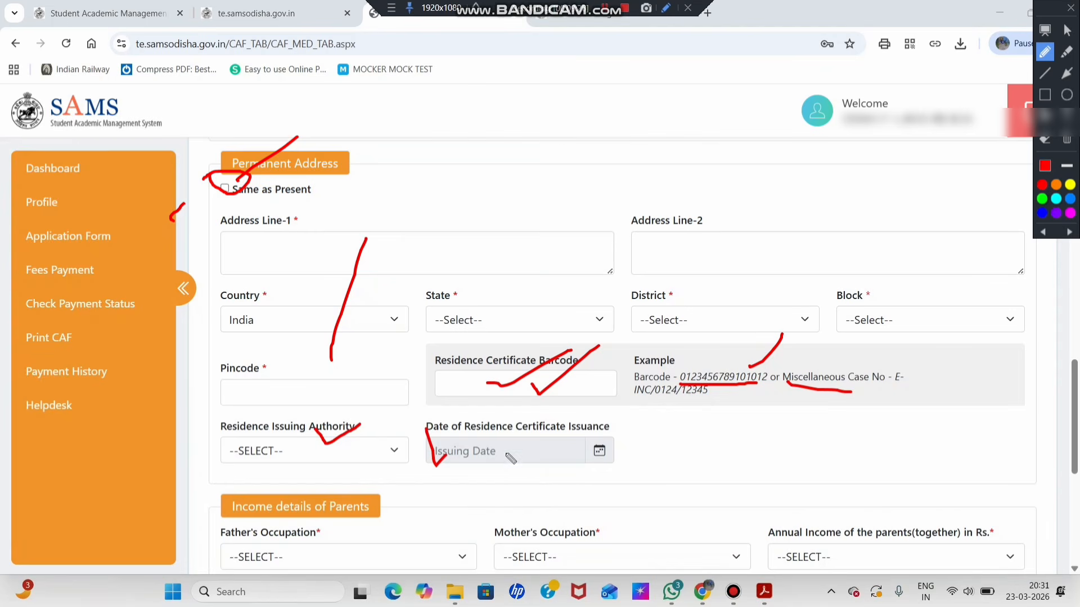
drag(535, 450, 623, 388)
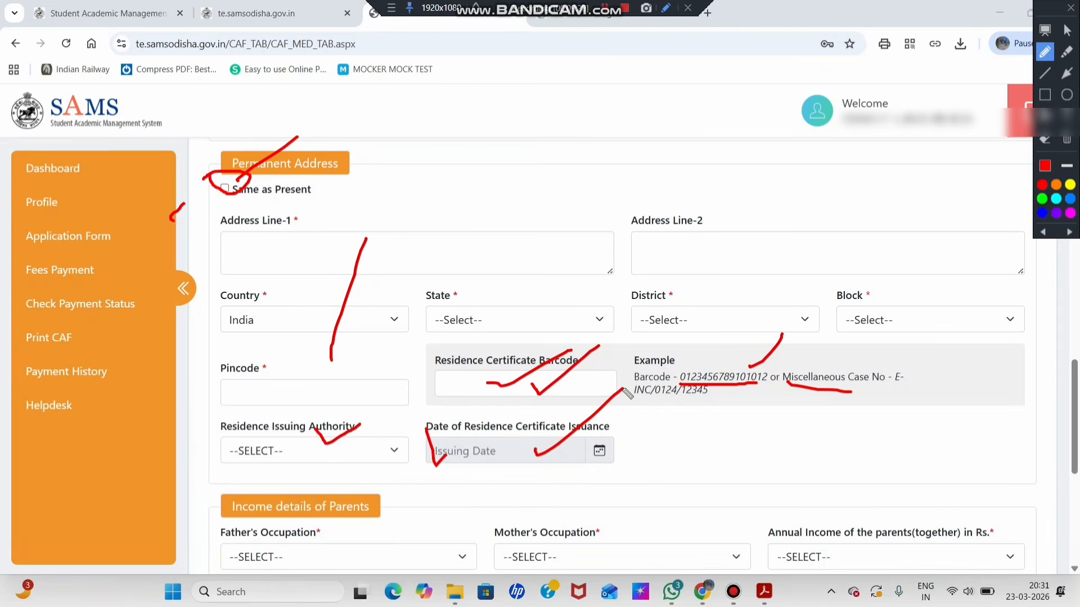
click(1071, 7)
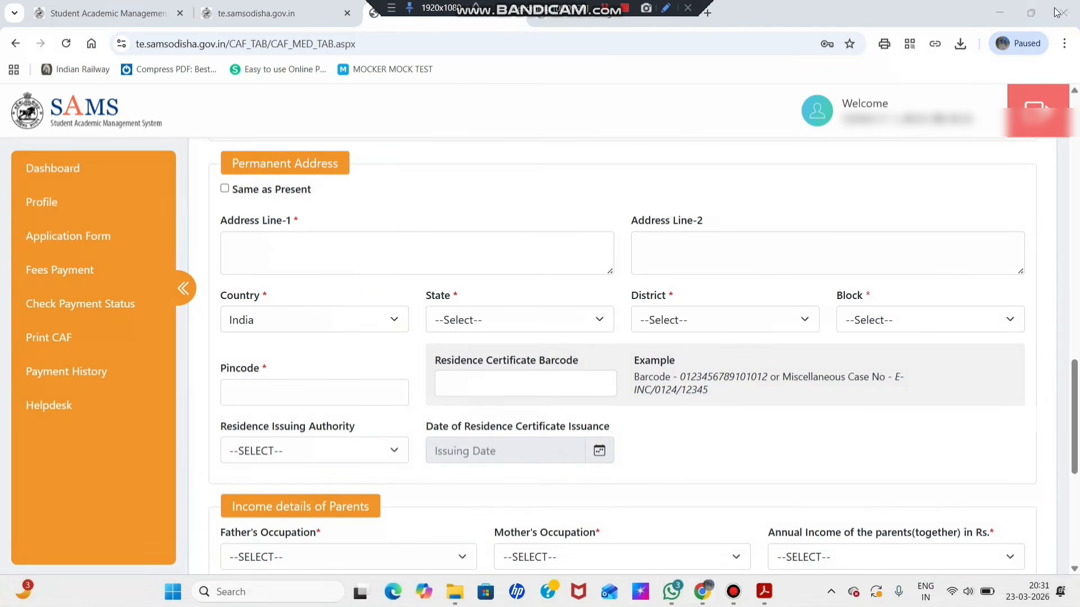
Set both the father's and mother's occupation to OTHERS and the parents' annual income range to 0 - 1,50,000.
scroll(441, 381, down, 6)
scroll(422, 359, up, 2)
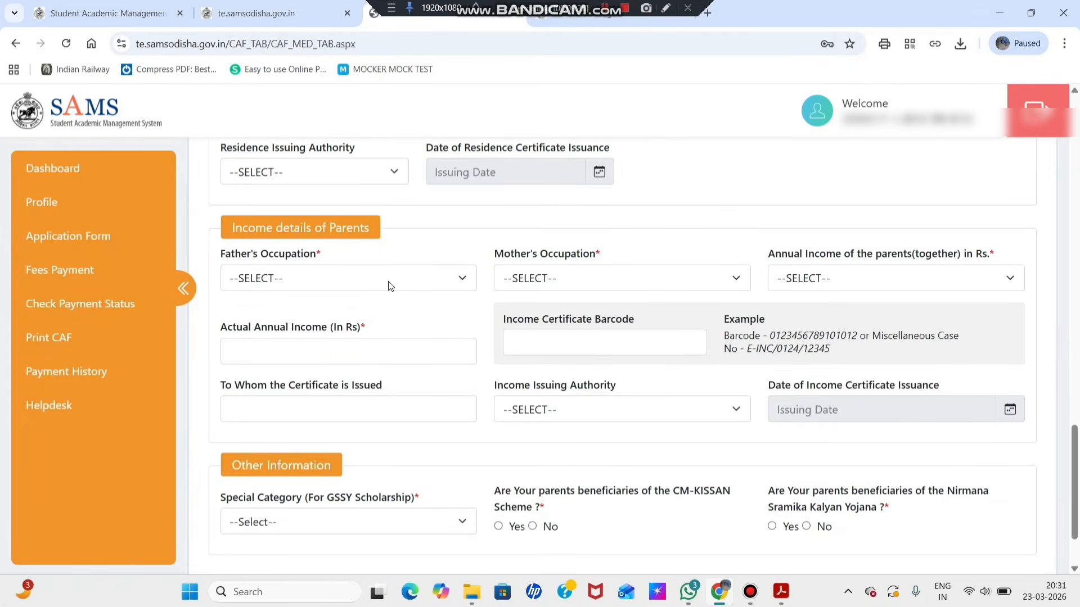
click(399, 280)
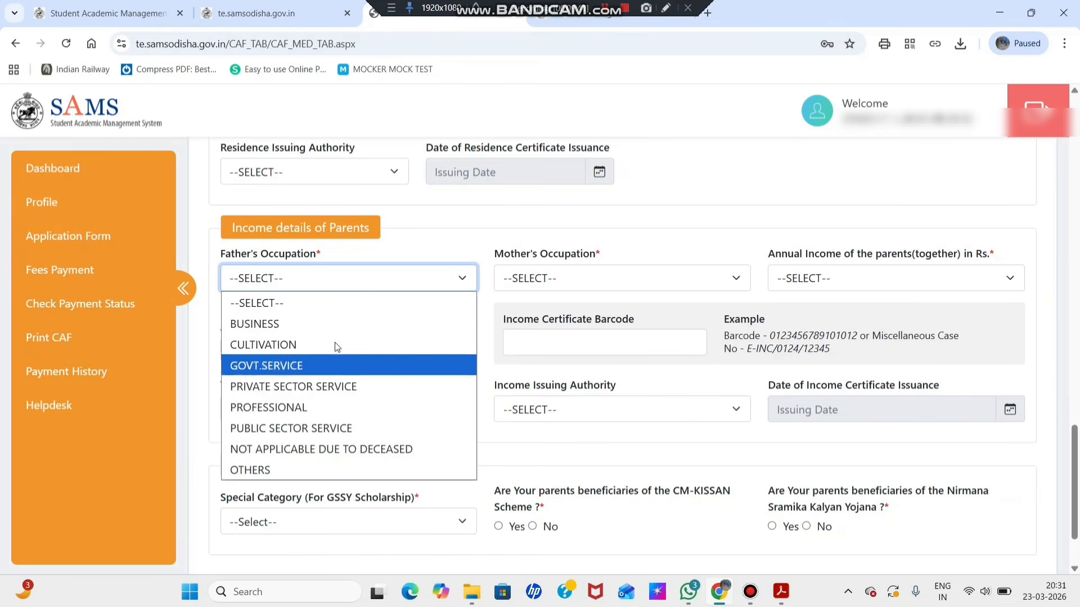
click(299, 469)
click(581, 285)
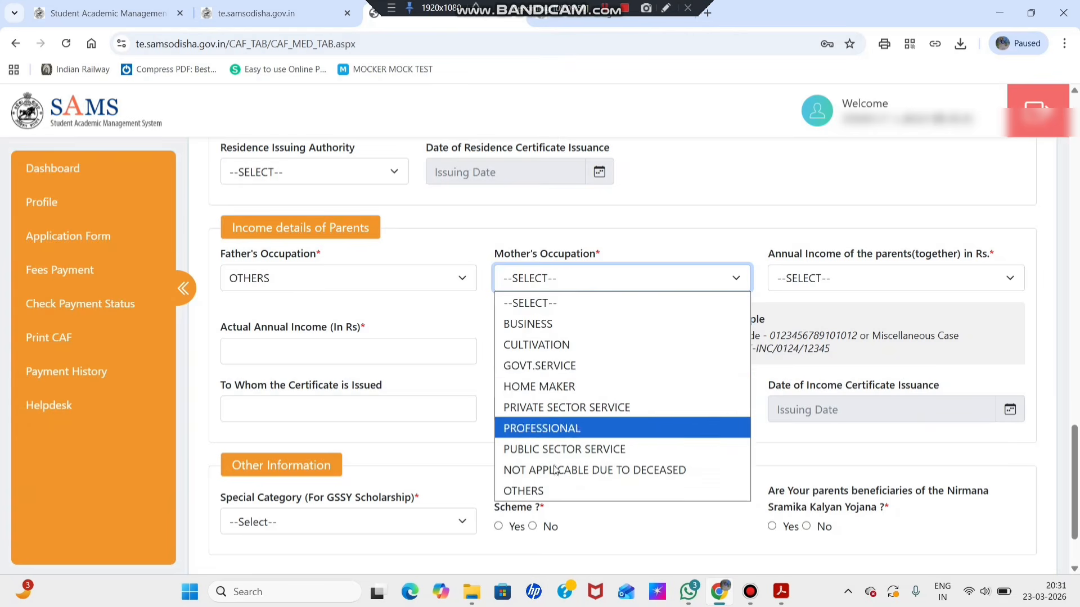
click(555, 497)
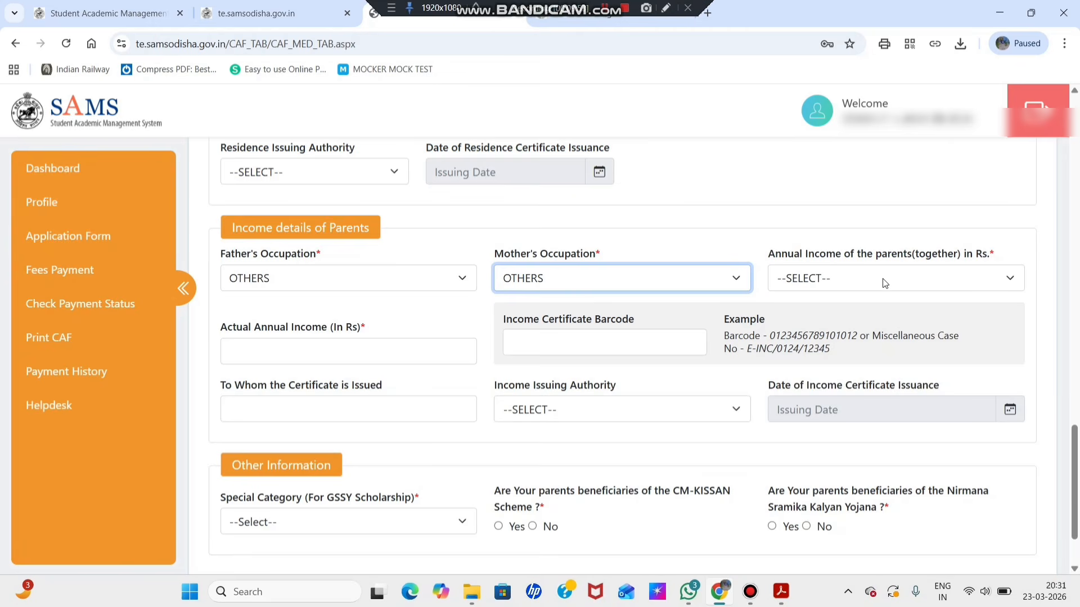
click(897, 282)
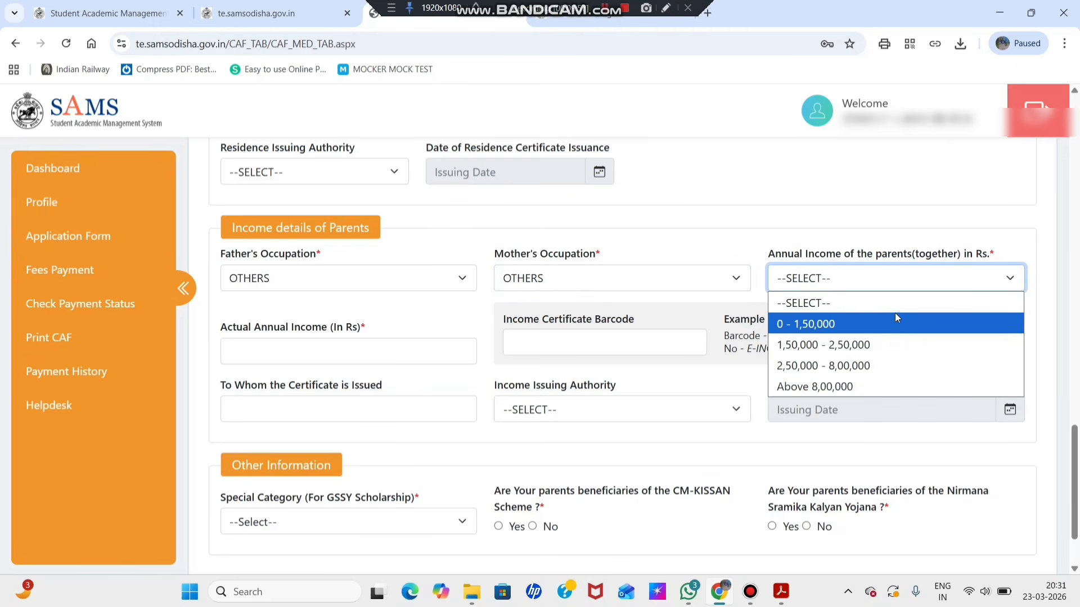
click(845, 325)
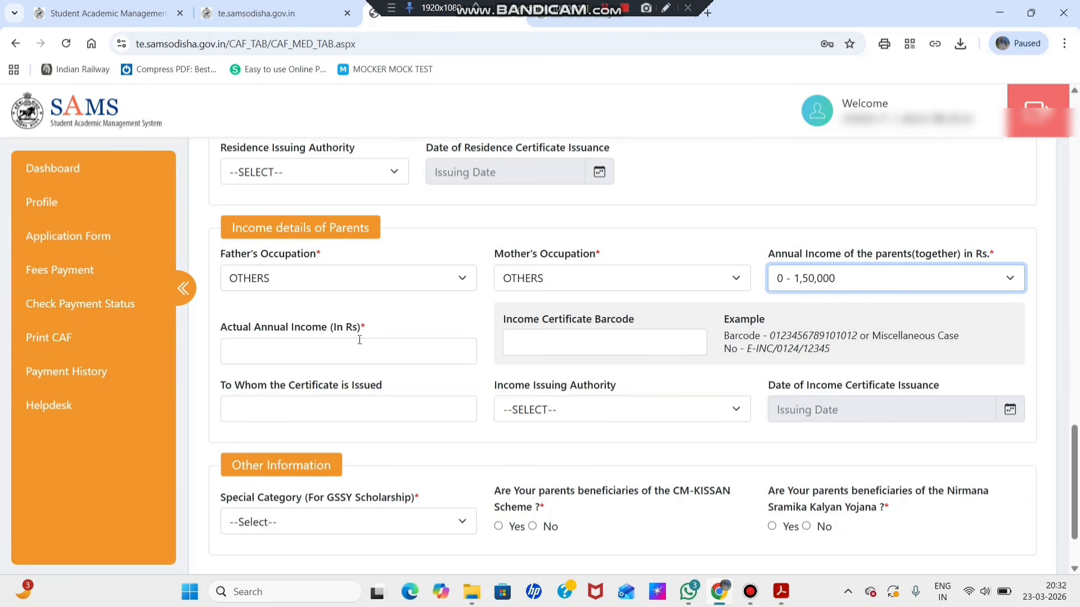
Go through the income certificate fields, choosing Revenue Officers not below the rank of Tahasildar / Additional Tahasildar as issuing authority, and open the issuance date calendar.
click(288, 341)
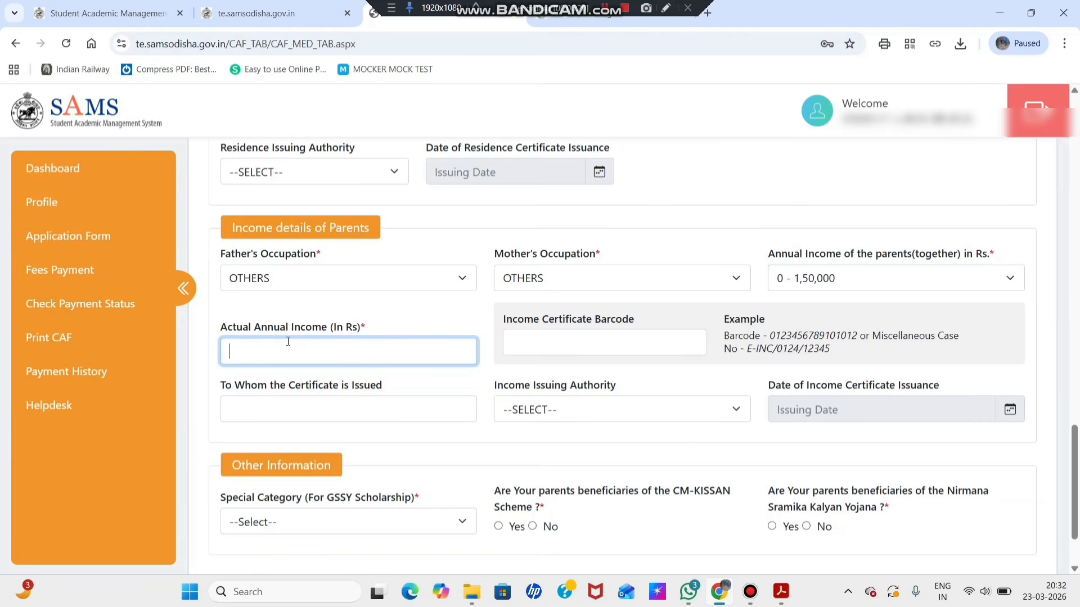
click(562, 337)
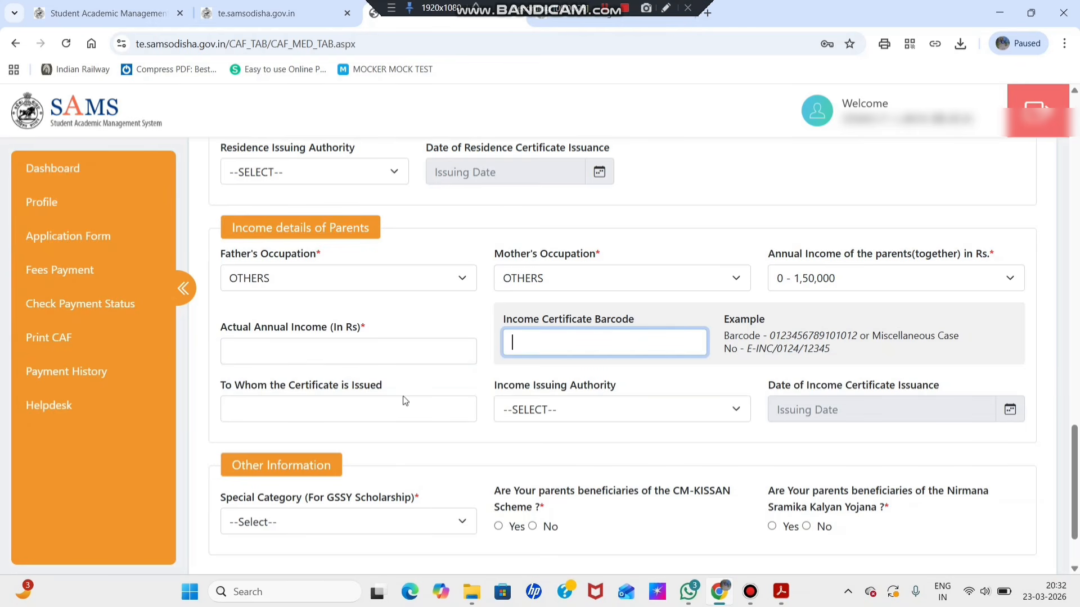
click(387, 401)
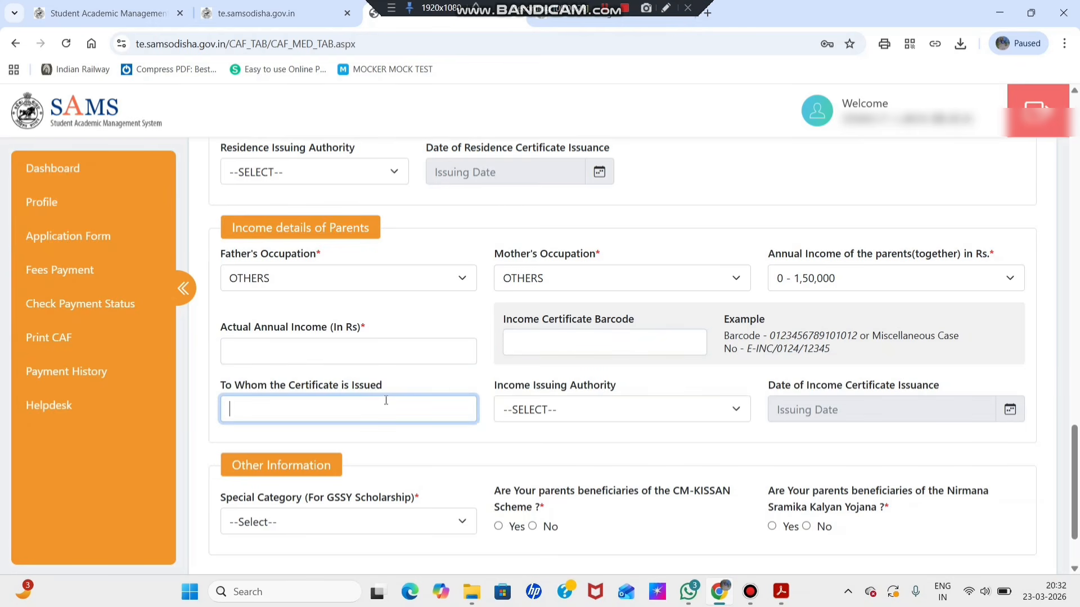
click(516, 403)
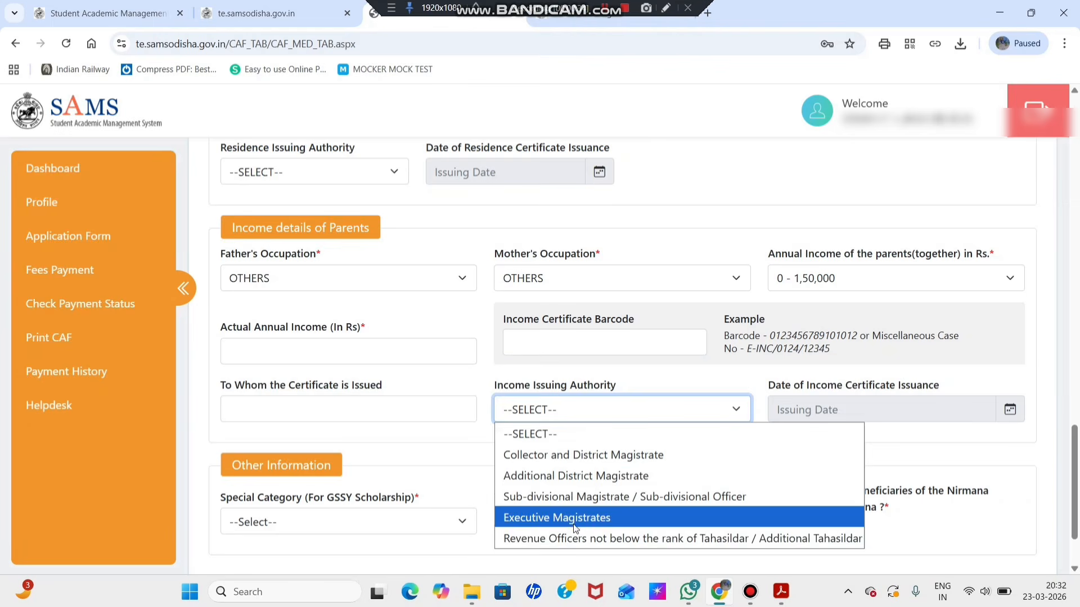
click(582, 535)
click(865, 410)
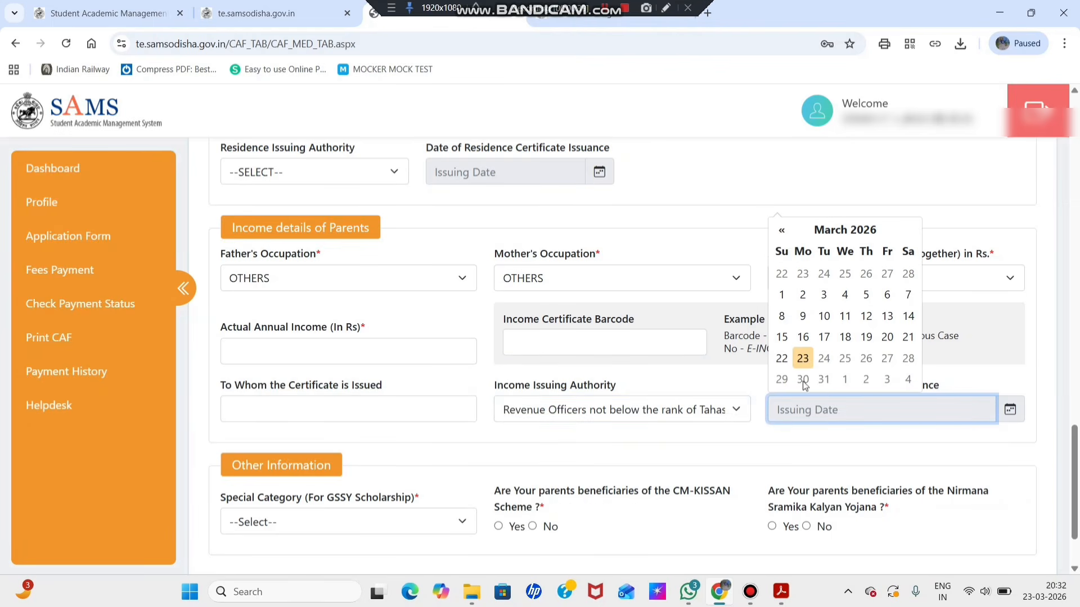
Set the GSSY scholarship special category to None of these and answer No for the CM-KISSAN and Nirmana Sramika Kalyan Yojana schemes.
scroll(633, 290, down, 2)
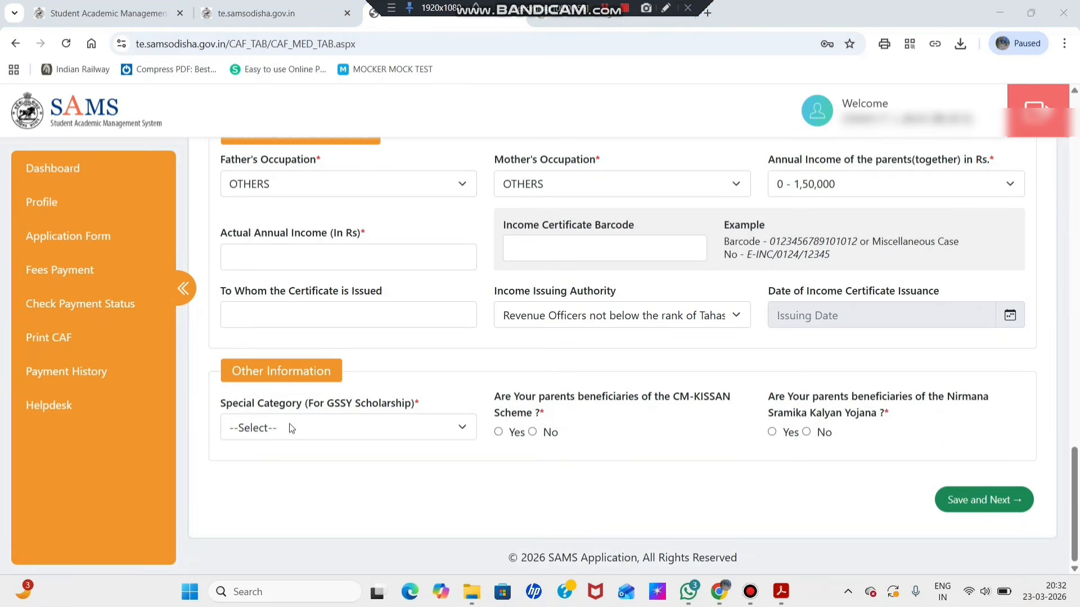
click(267, 428)
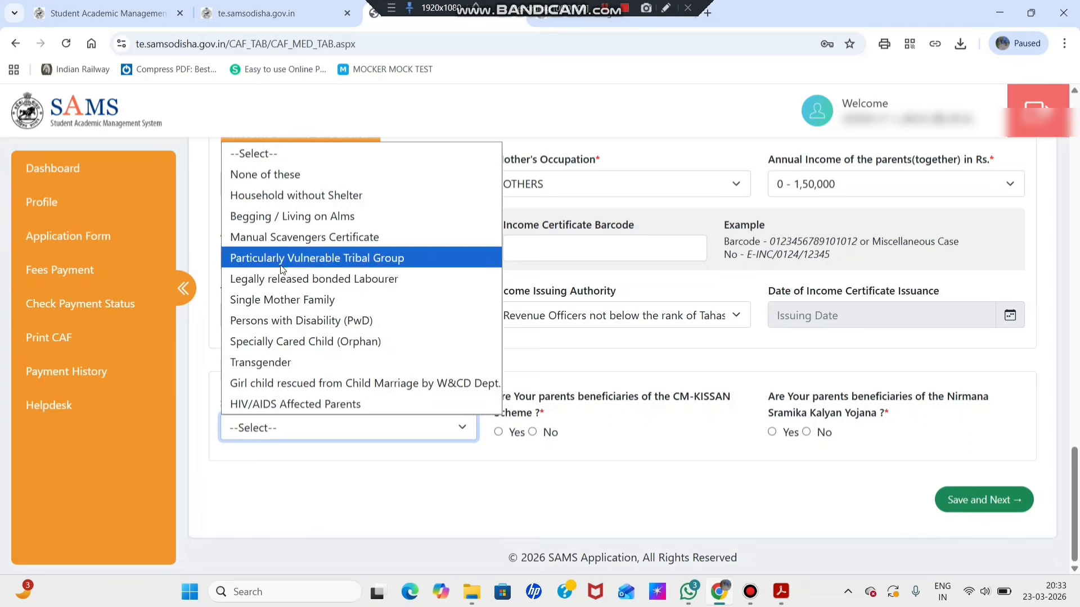
click(285, 177)
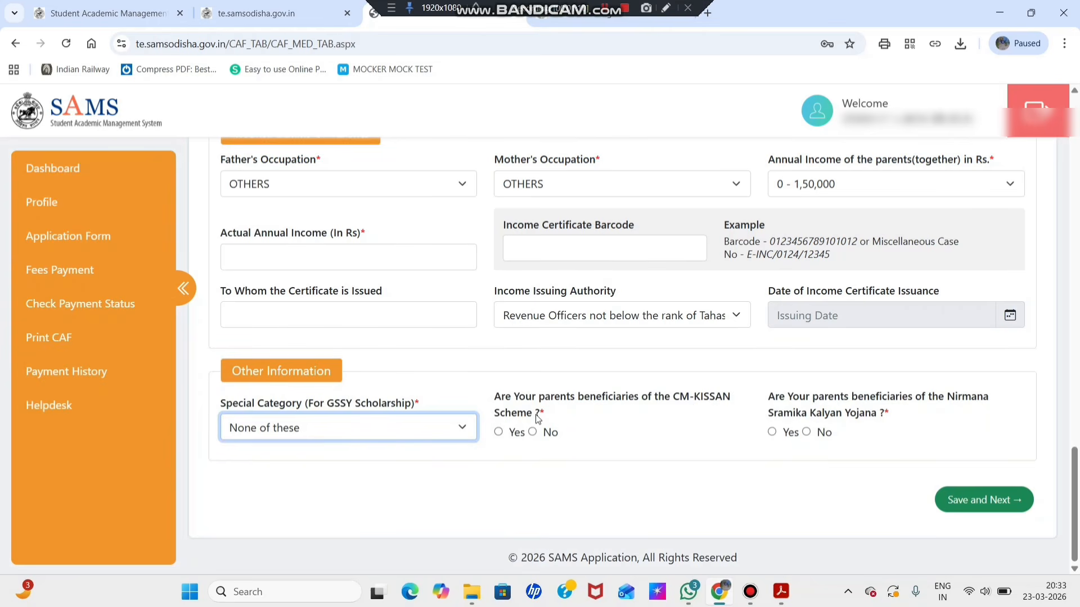
click(532, 433)
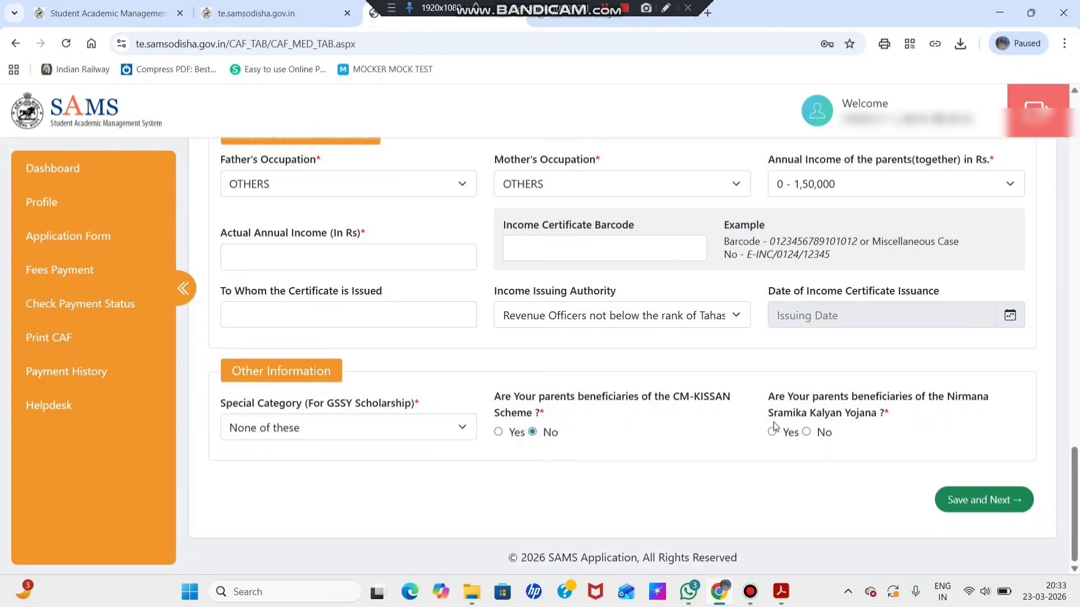
click(806, 432)
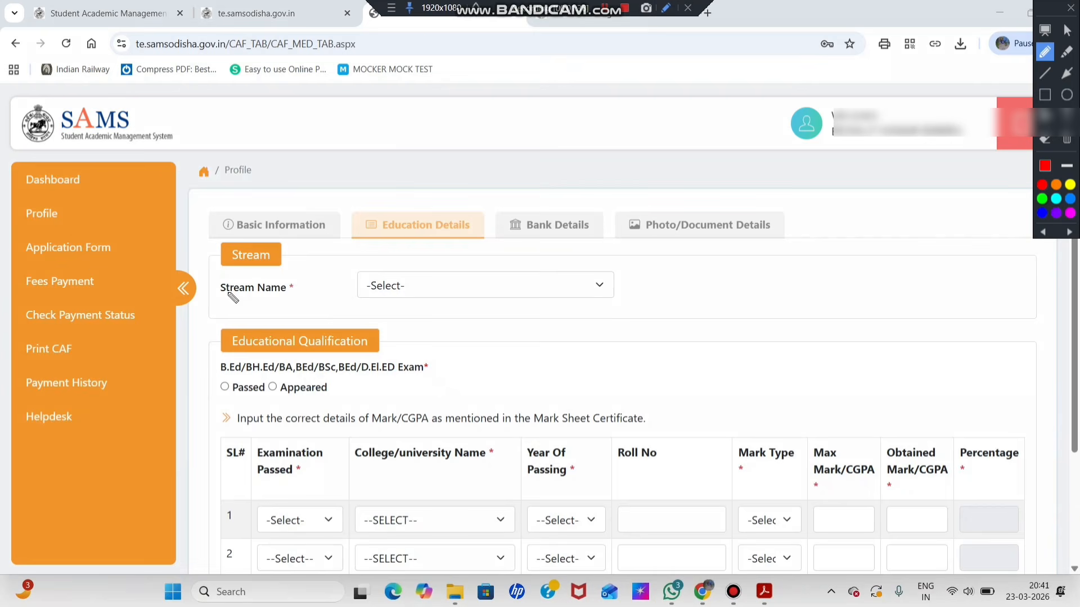
Mark the Stream Name label in red pen, leave drawing mode and set the stream to Arts.
drag(227, 292, 284, 293)
click(1071, 7)
click(477, 287)
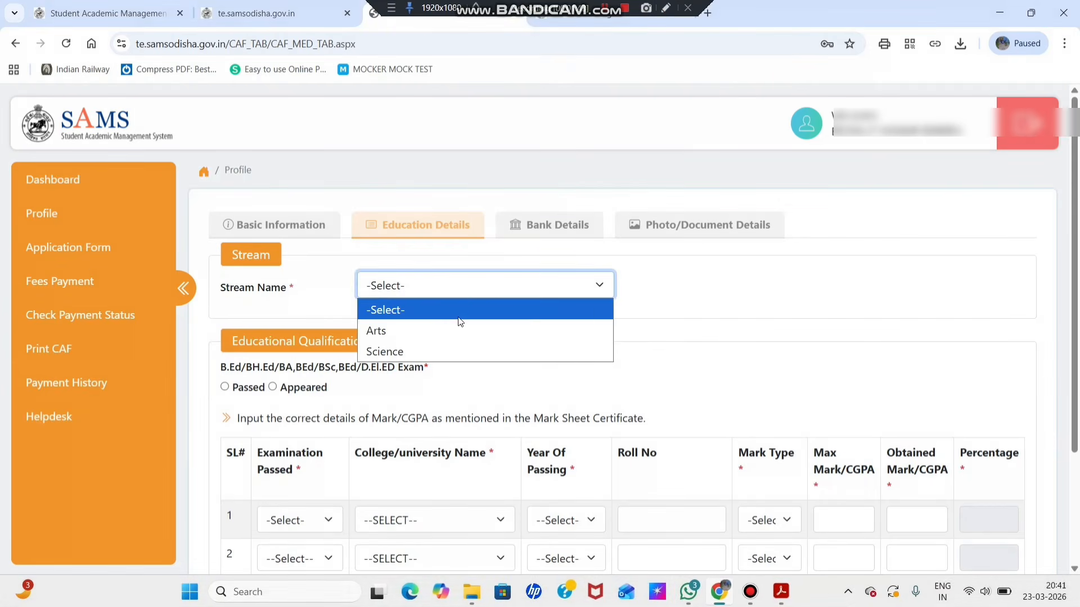
click(431, 331)
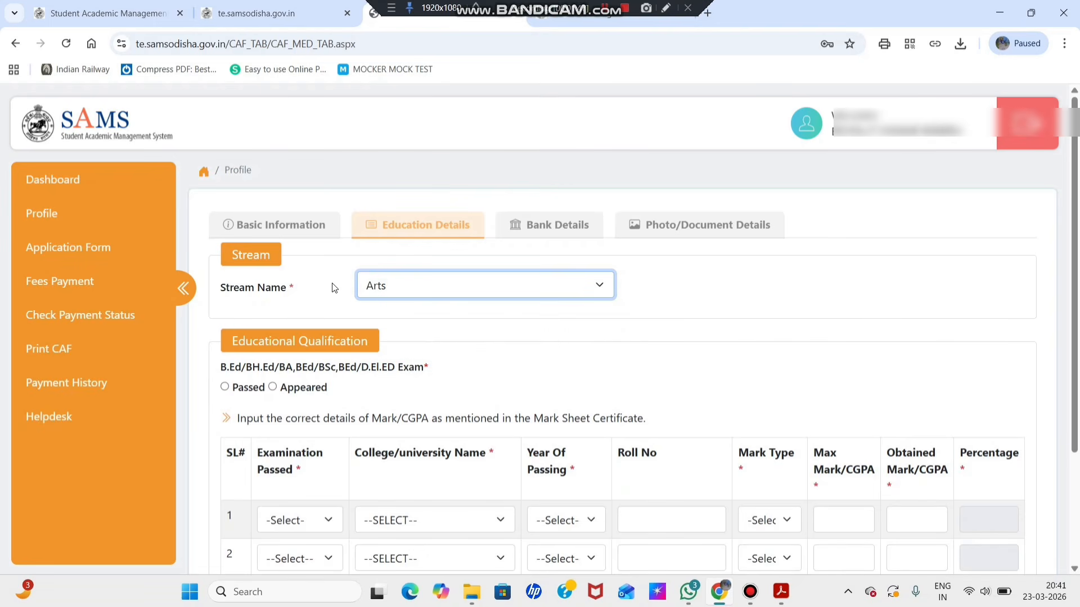
Mark the B.Ed-level exam as Passed and set the first qualification row's examination to Graduation.
scroll(331, 292, down, 3)
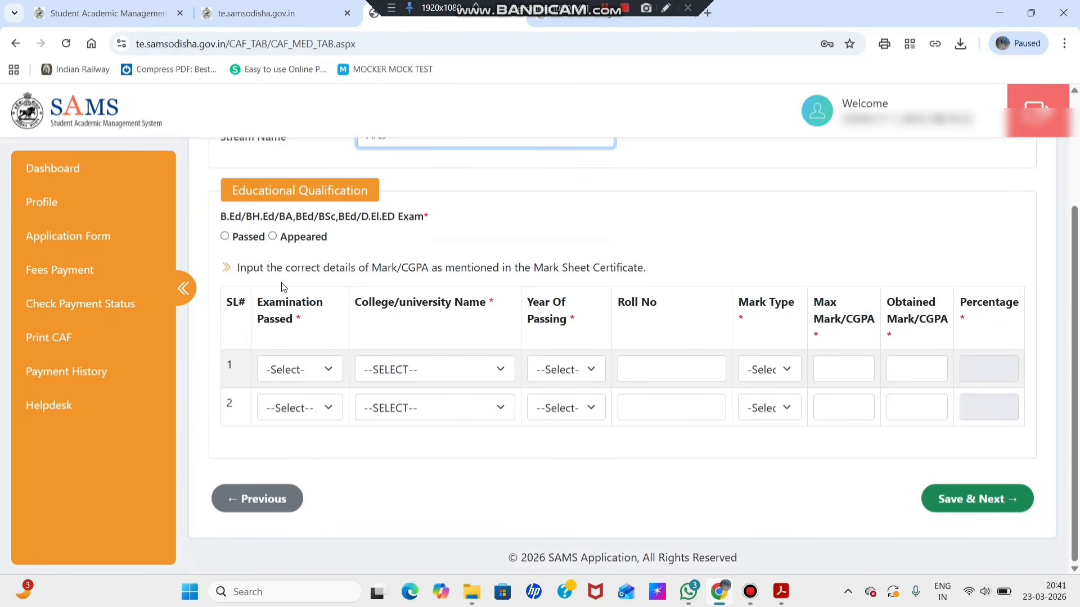
scroll(303, 217, up, 2)
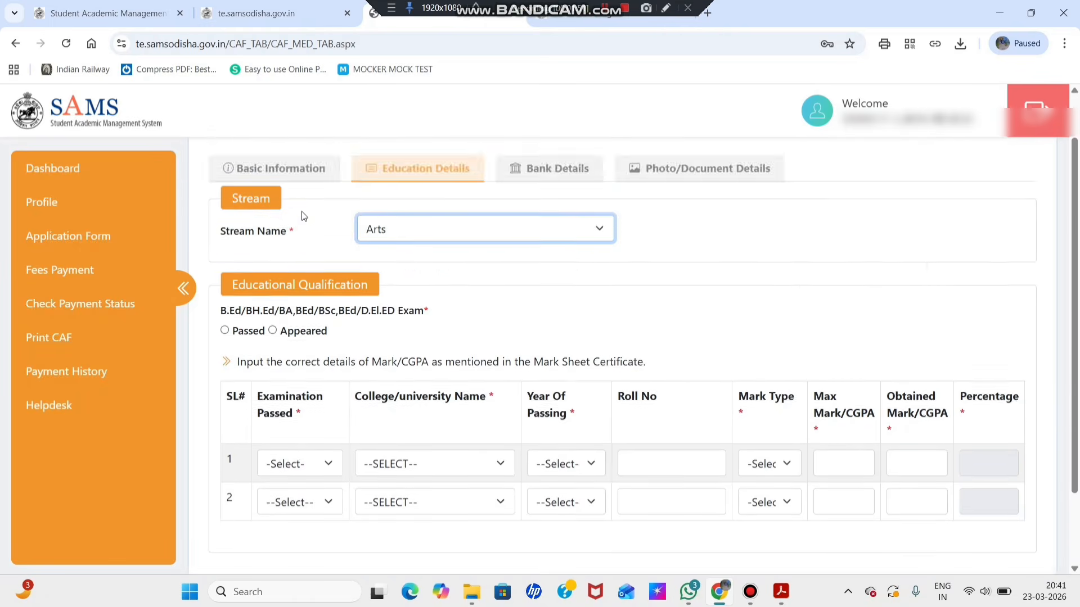
scroll(302, 217, down, 2)
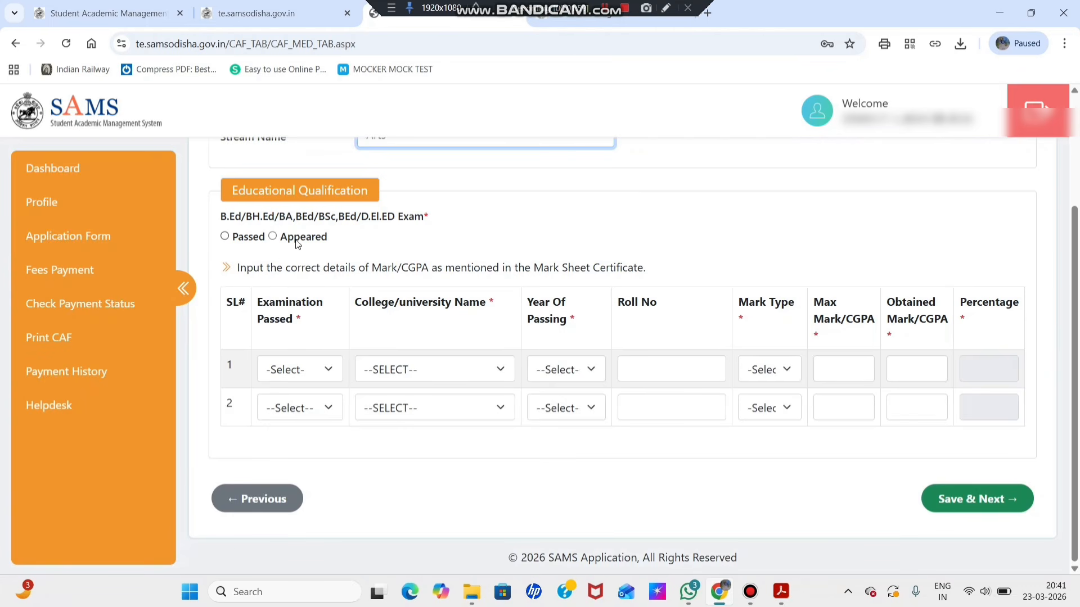
click(225, 236)
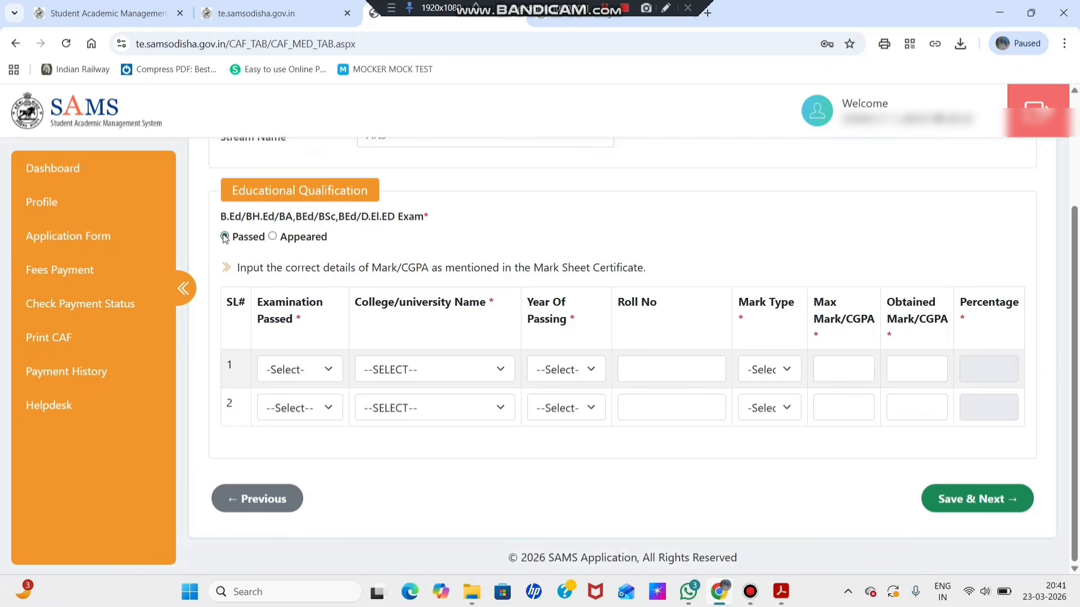
scroll(328, 249, up, 2)
scroll(328, 249, down, 2)
click(309, 366)
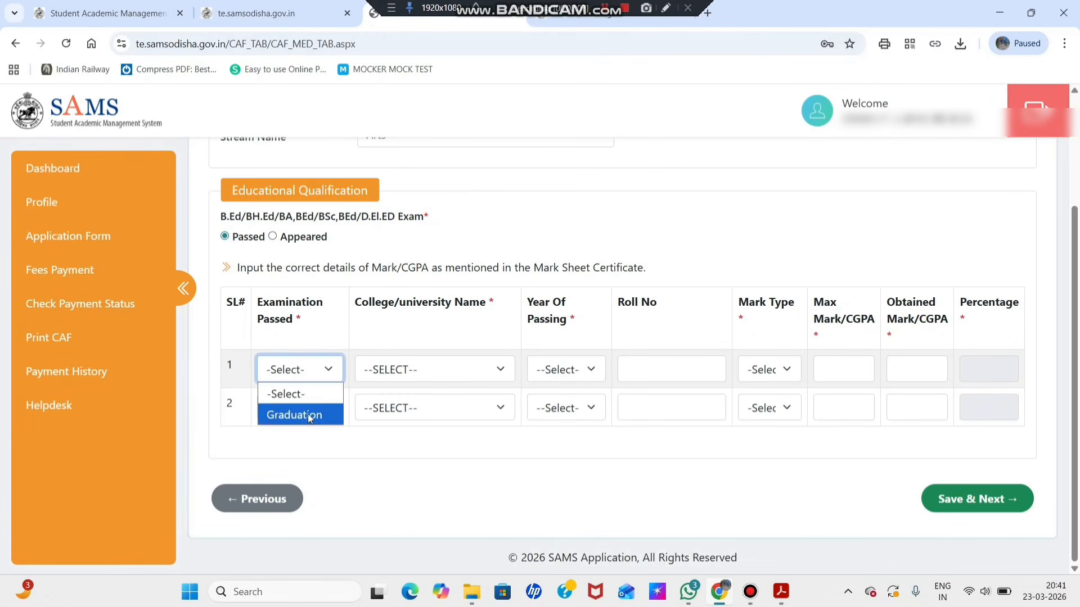
click(308, 414)
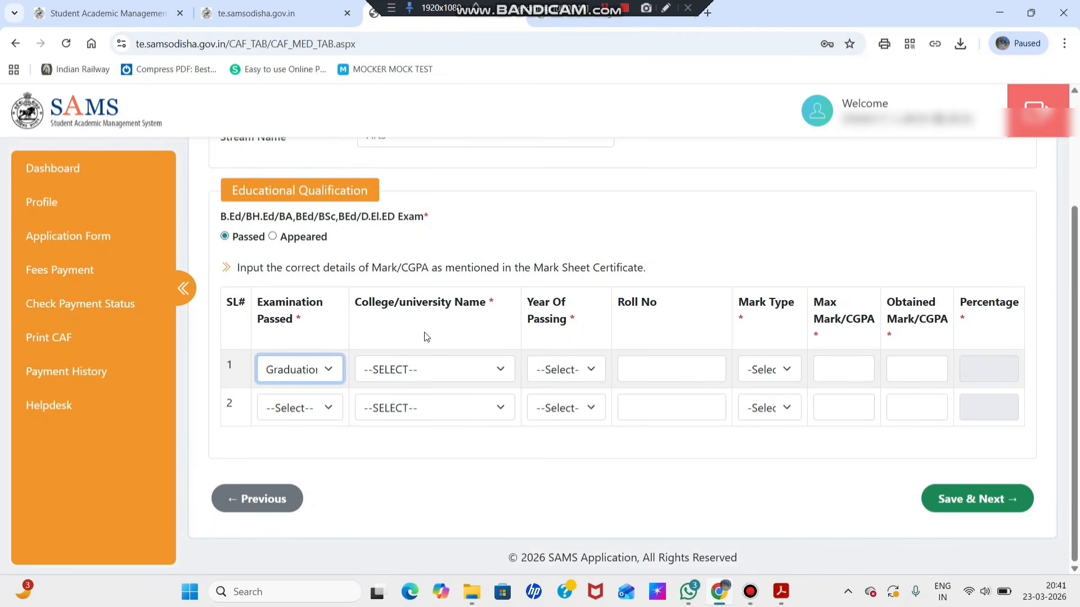
Go through the Graduation row's college/university name, year of passing and roll number fields.
click(461, 372)
click(559, 429)
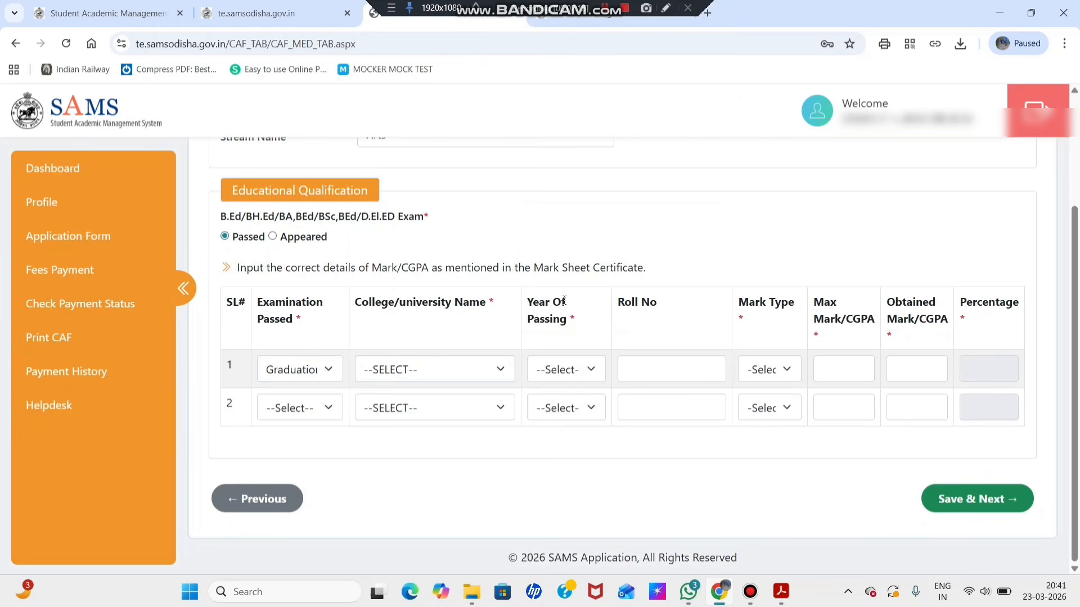
click(561, 372)
click(617, 464)
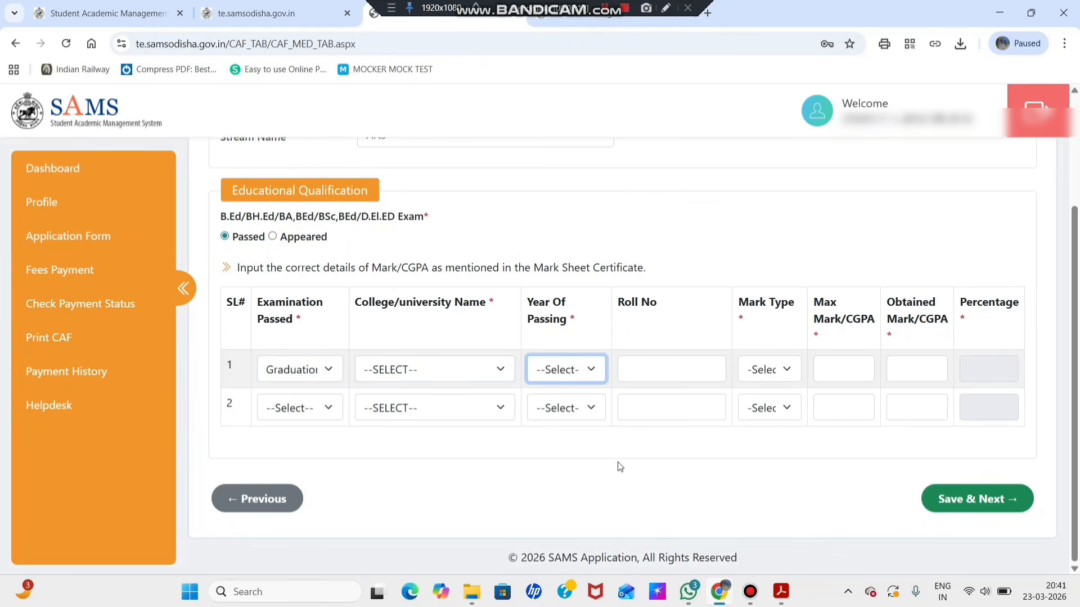
click(664, 366)
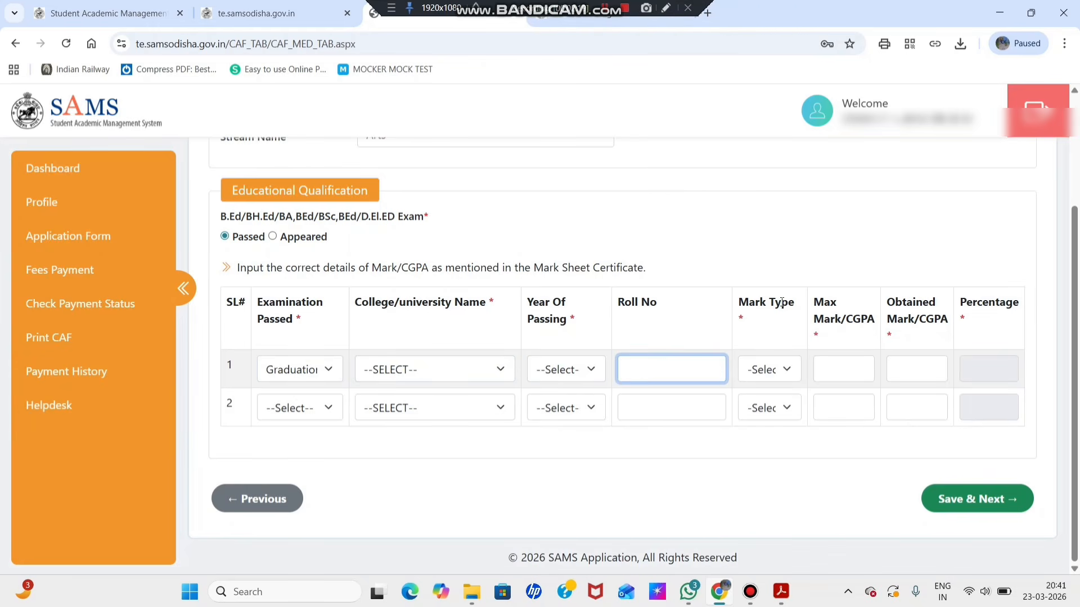
Set the Graduation row's mark type to CGPA and the second row's examination passed to BA, BEd.
click(779, 376)
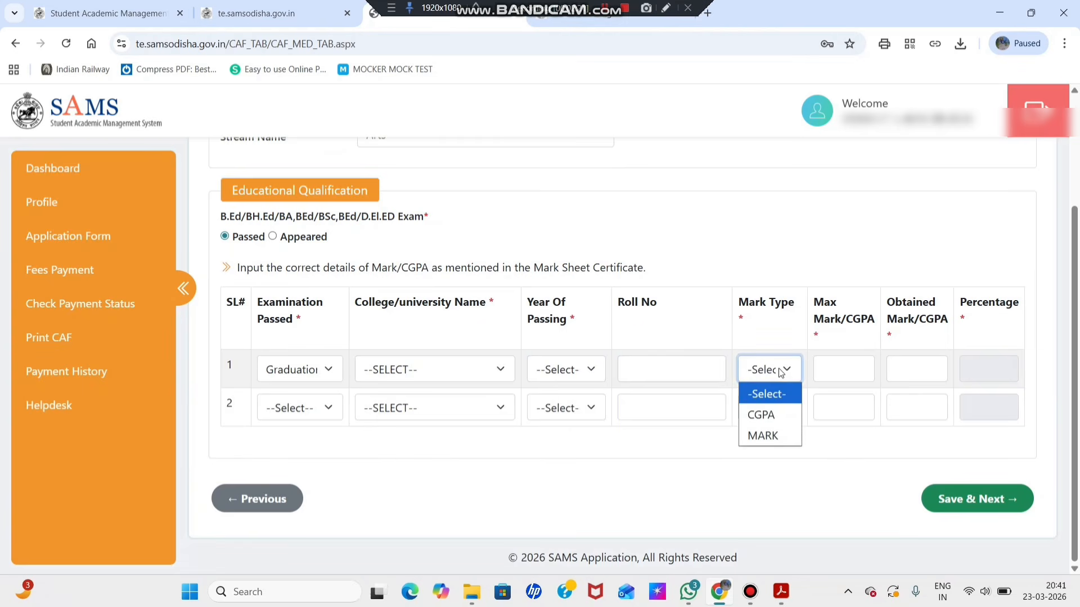
click(775, 415)
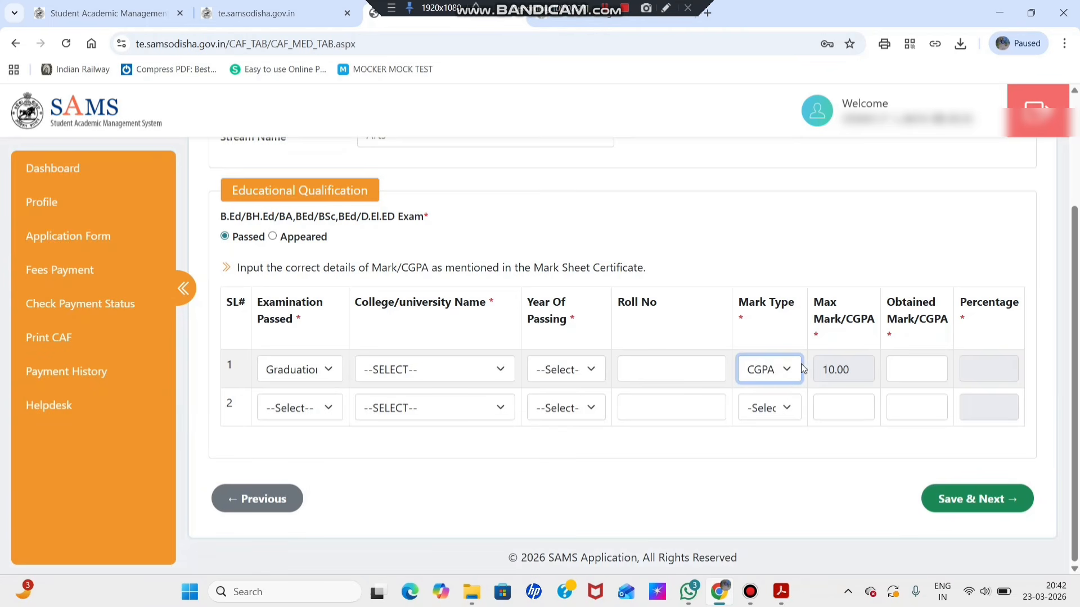
click(906, 364)
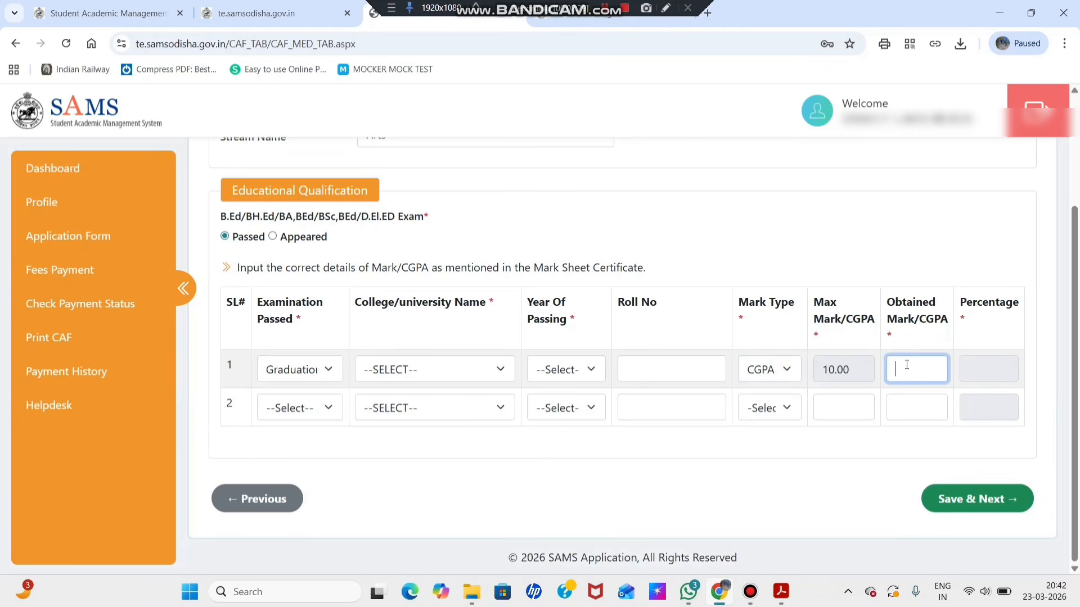
click(304, 408)
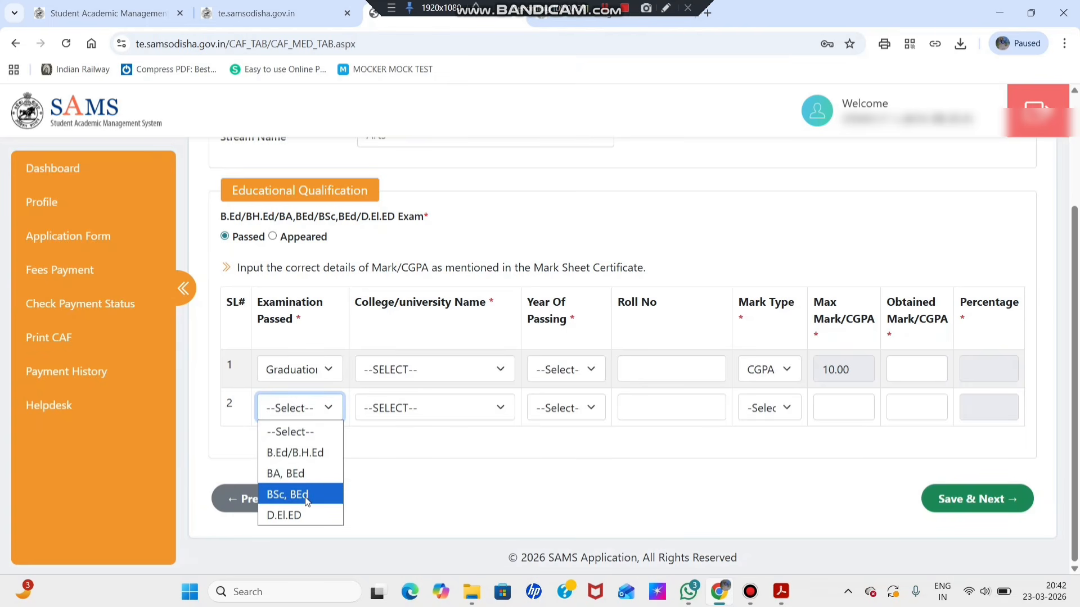
click(277, 475)
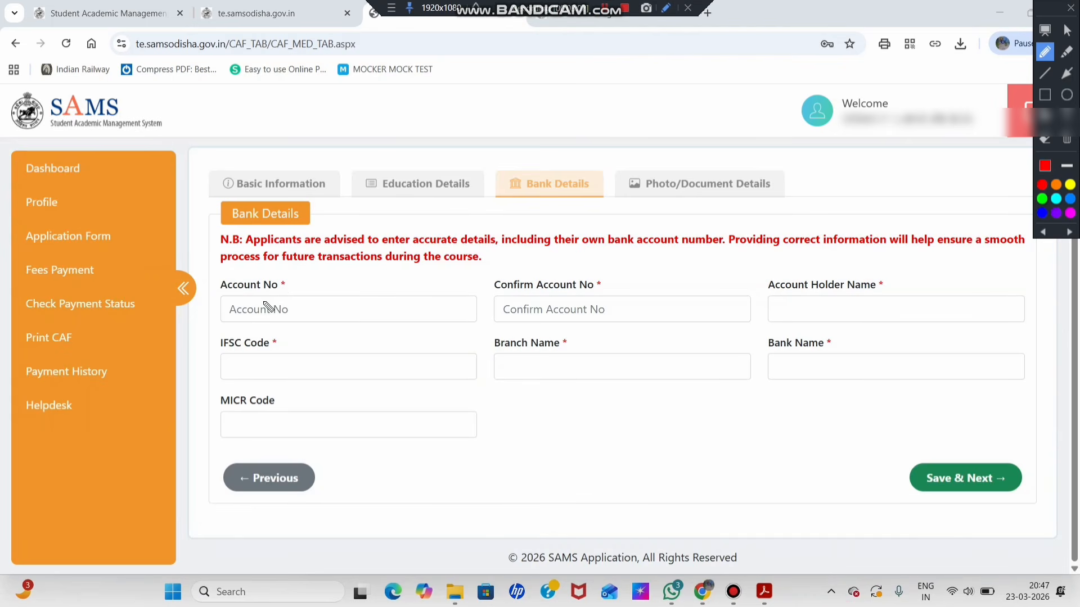
Tick the account number, confirm account number, account holder name, IFSC code, branch name and bank name fields in red pen.
drag(263, 302, 353, 276)
drag(573, 294, 667, 251)
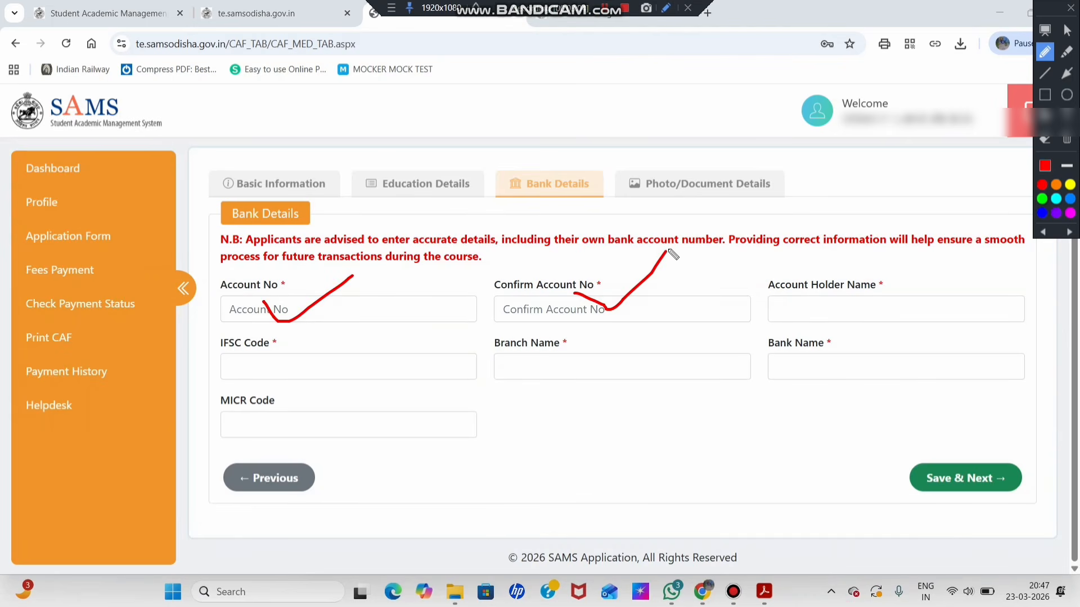
mouse_move(800, 291)
mouse_down()
mouse_move(814, 308)
mouse_move(862, 268)
mouse_up()
drag(367, 391, 416, 370)
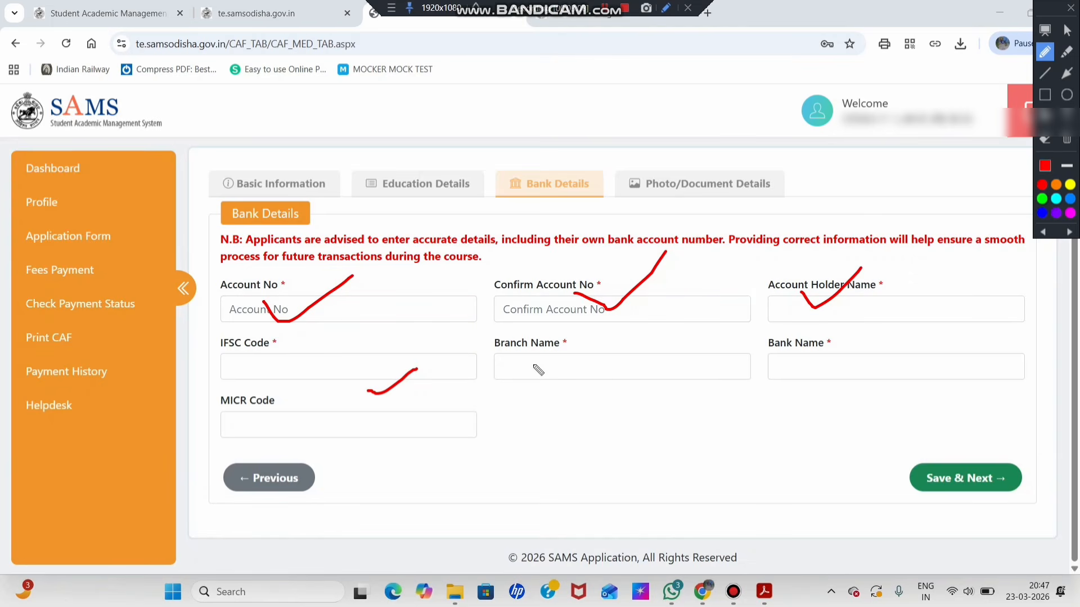
mouse_move(539, 375)
mouse_down()
mouse_move(558, 391)
mouse_move(597, 351)
mouse_up()
mouse_move(843, 356)
mouse_down()
mouse_move(892, 348)
mouse_move(894, 338)
mouse_up()
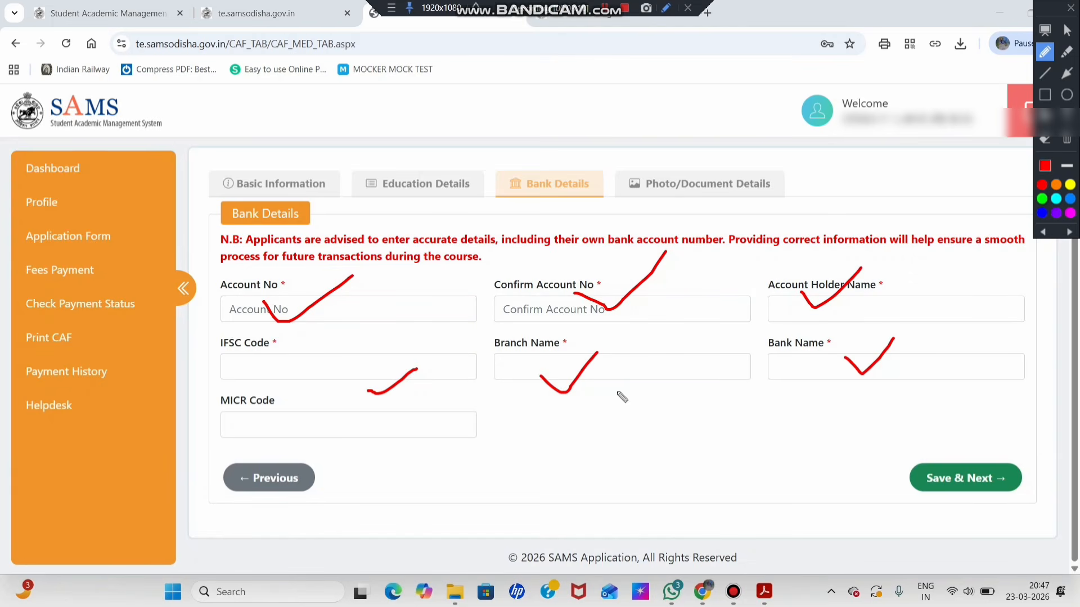
Tick the MICR code field and the bank details page's Save & Next option in red pen.
drag(240, 415, 326, 367)
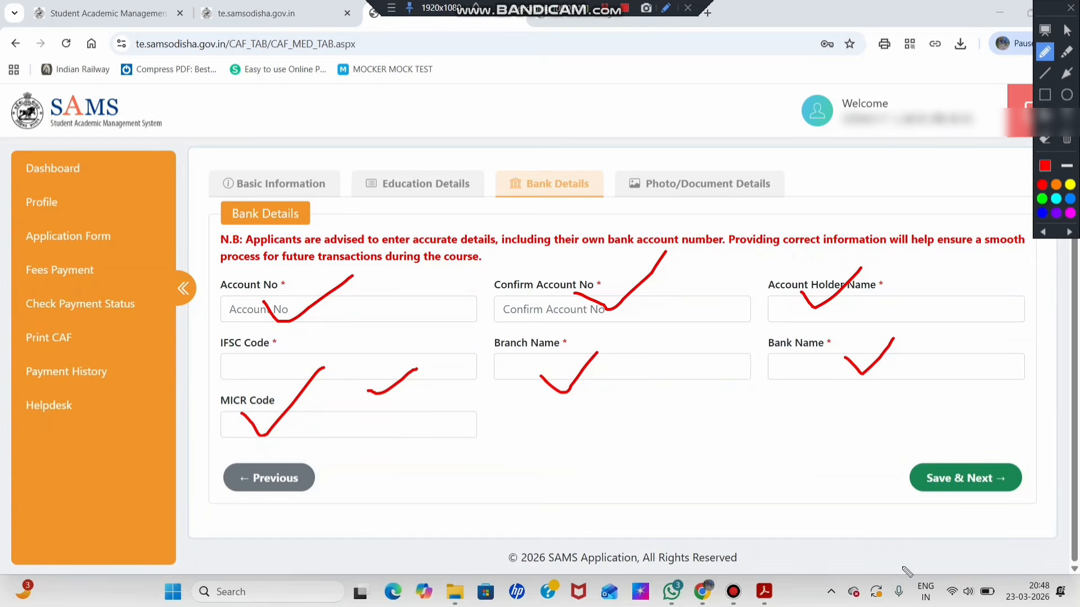
mouse_move(900, 550)
mouse_down()
mouse_move(938, 471)
mouse_move(956, 460)
mouse_up()
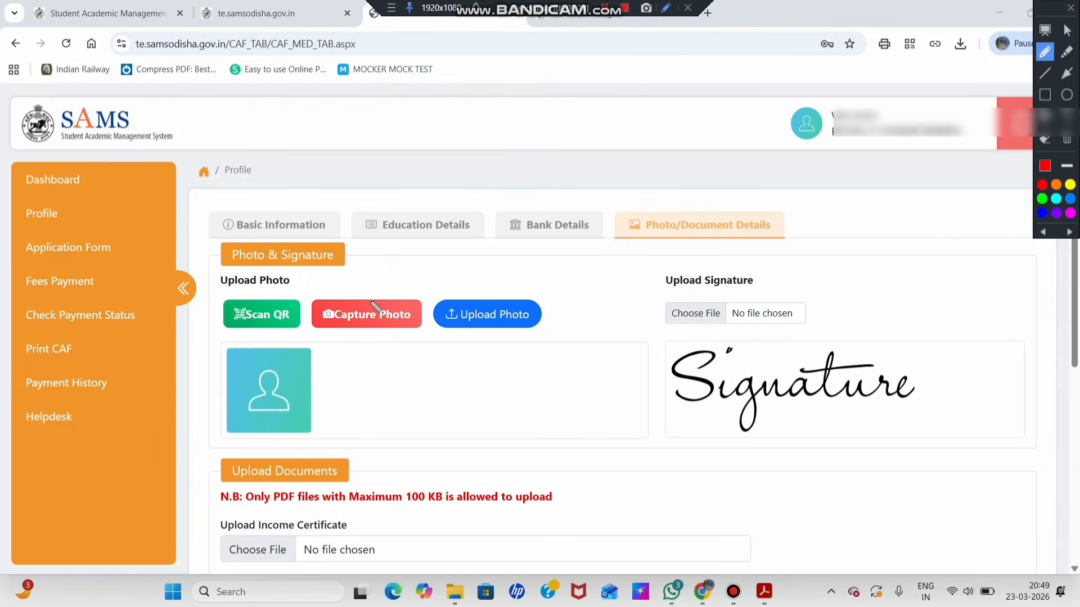
Tick the Capture Photo, Upload Photo and signature upload areas in red pen, and close the drawing tools.
drag(370, 302, 412, 281)
click(484, 307)
drag(485, 307, 509, 290)
drag(741, 359, 839, 307)
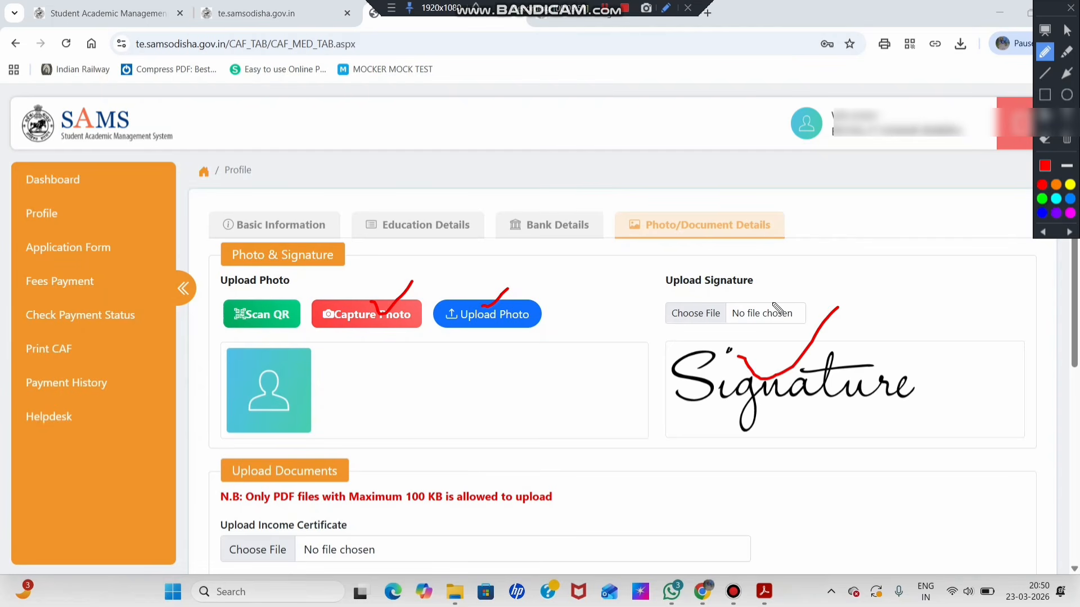
click(1070, 8)
Mark the declaration checkbox below the document uploads in red pen, and close the drawing tools.
scroll(421, 358, down, 5)
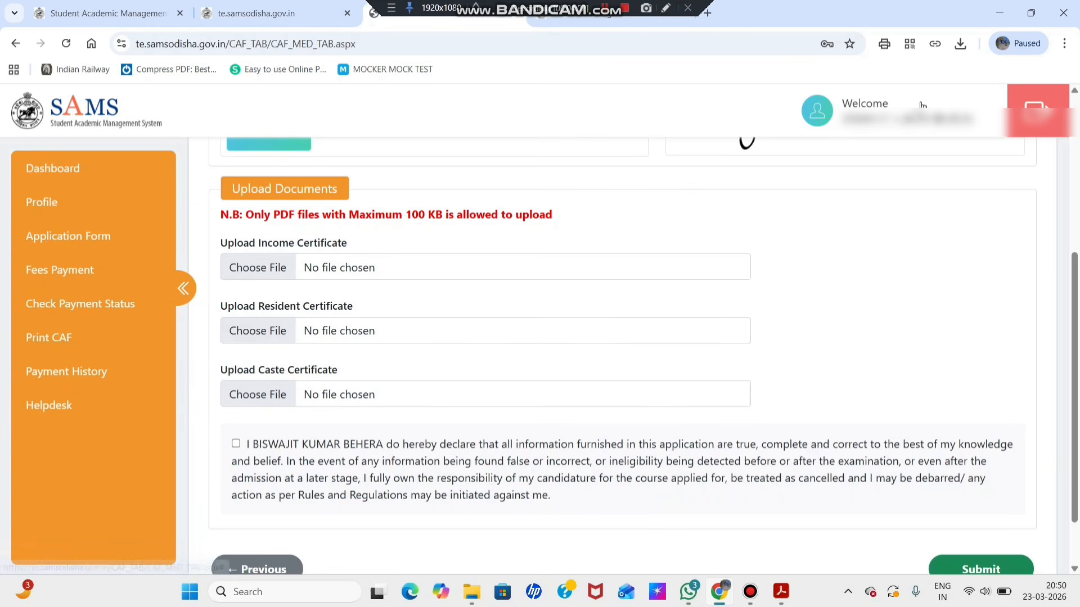
click(665, 7)
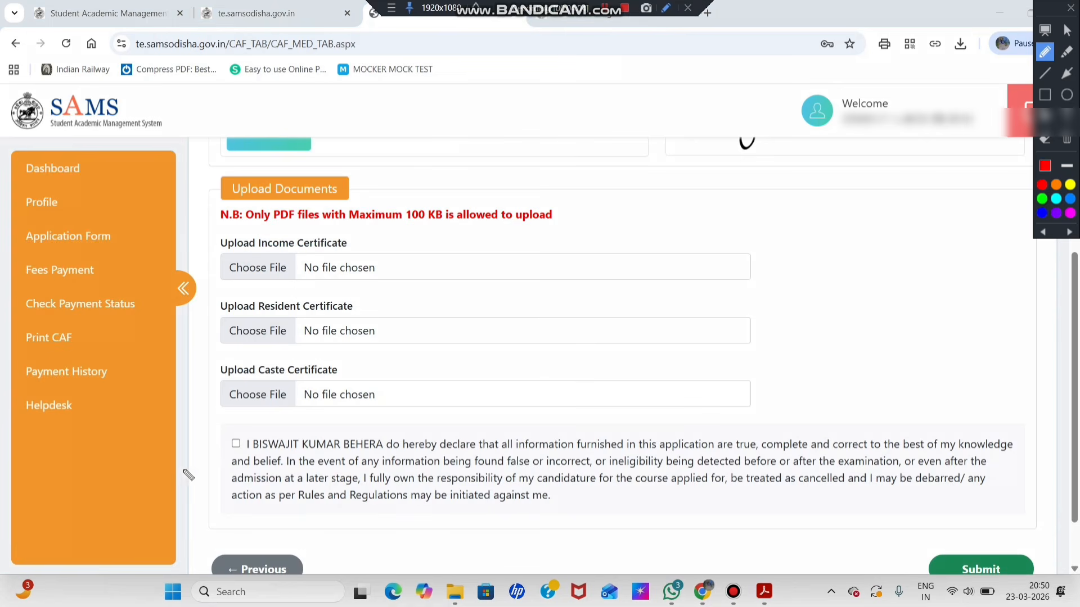
drag(218, 438, 256, 421)
mouse_move(236, 415)
mouse_down()
mouse_move(224, 424)
mouse_move(271, 430)
mouse_up()
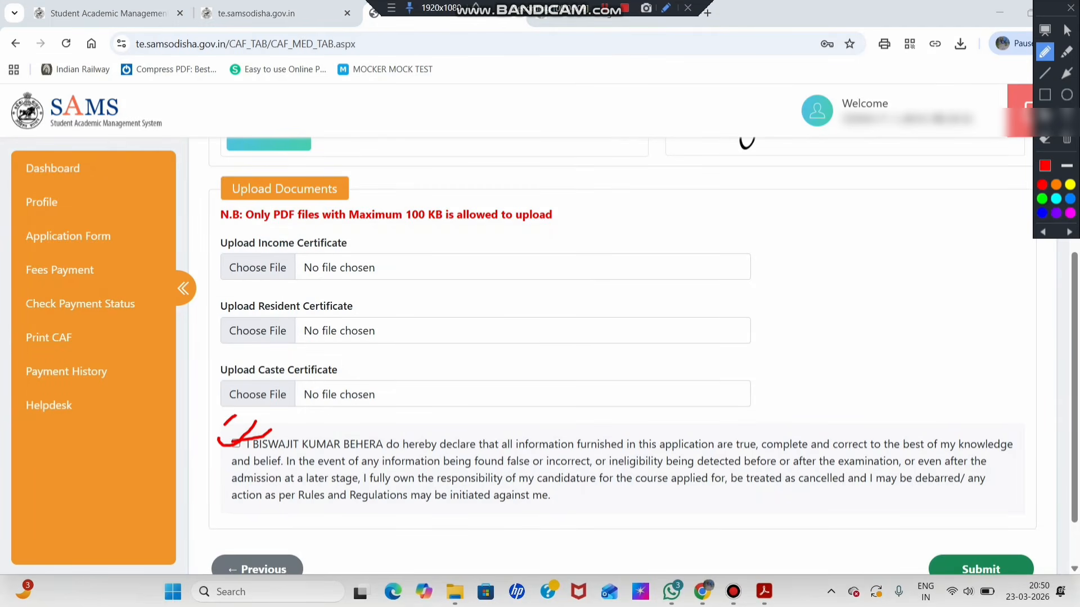
click(1071, 7)
scroll(954, 204, down, 1)
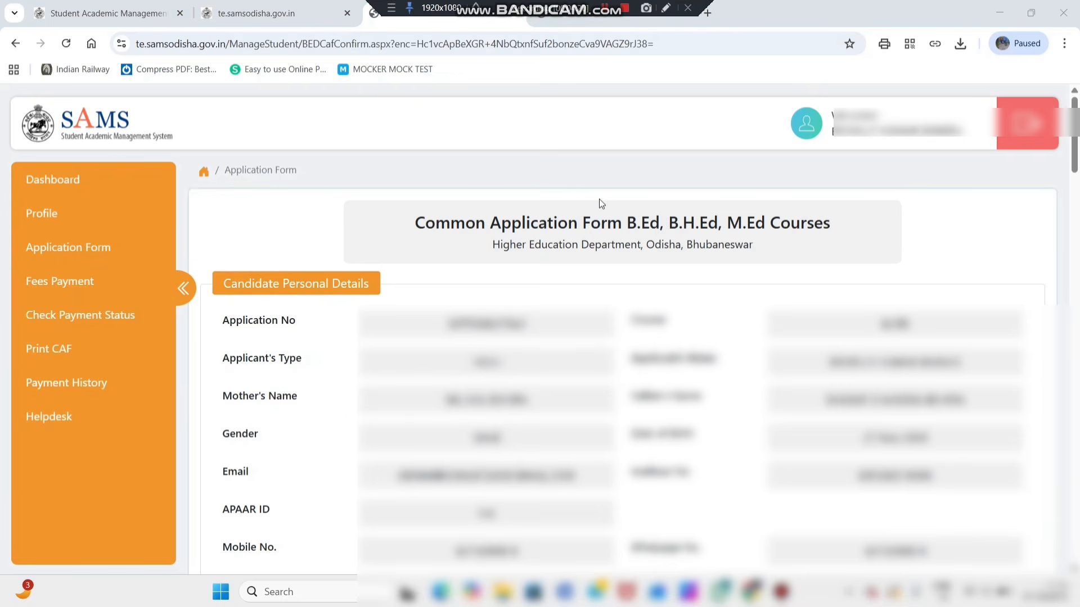
Review the completed common application form through to its declaration and confirm the application.
scroll(599, 198, down, 13)
scroll(638, 358, down, 13)
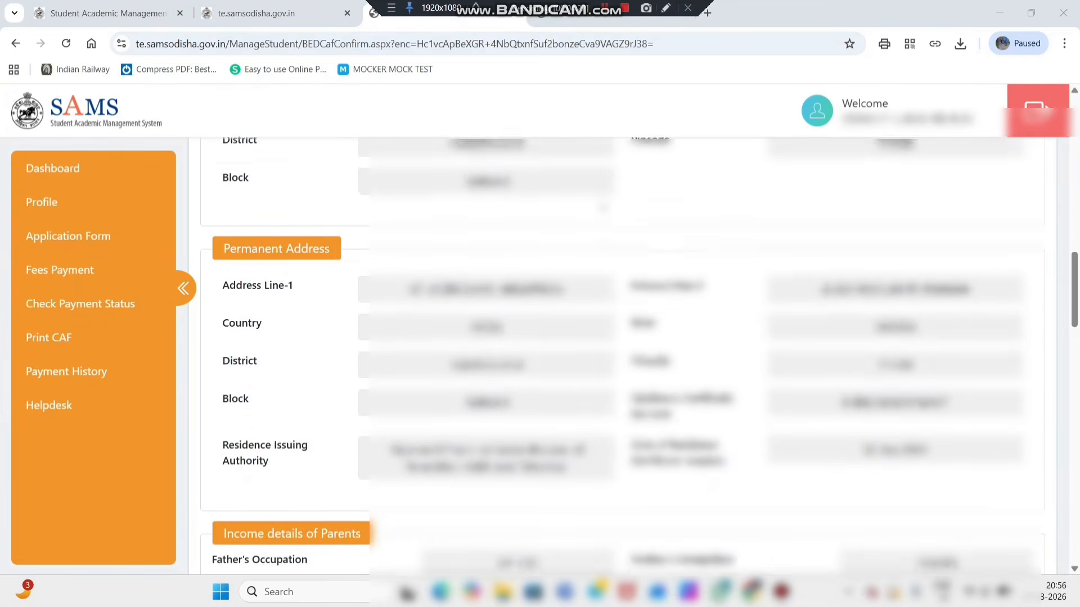
scroll(632, 354, down, 13)
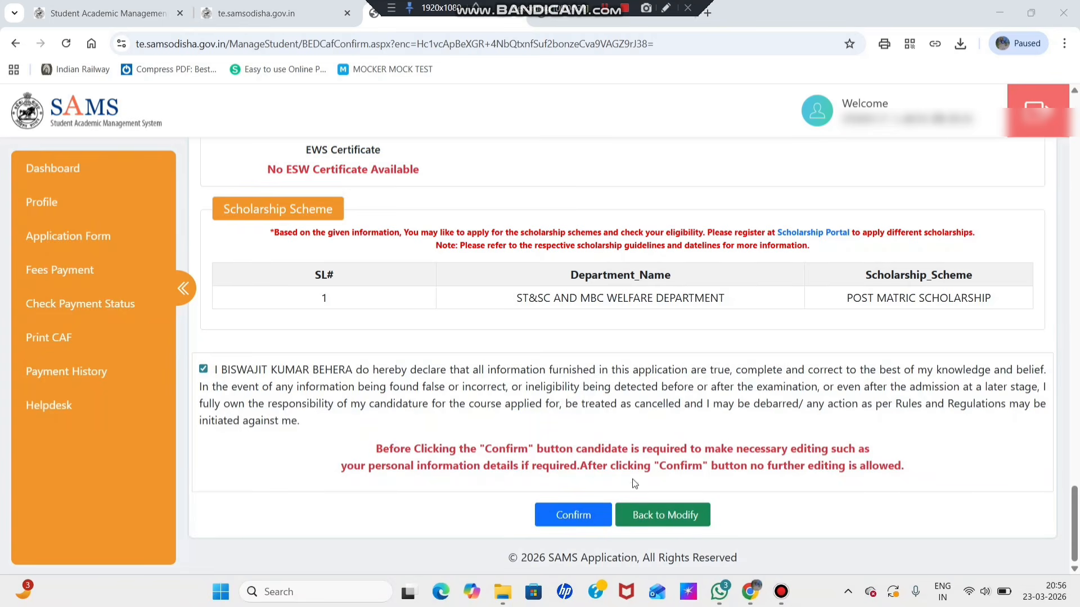
click(573, 515)
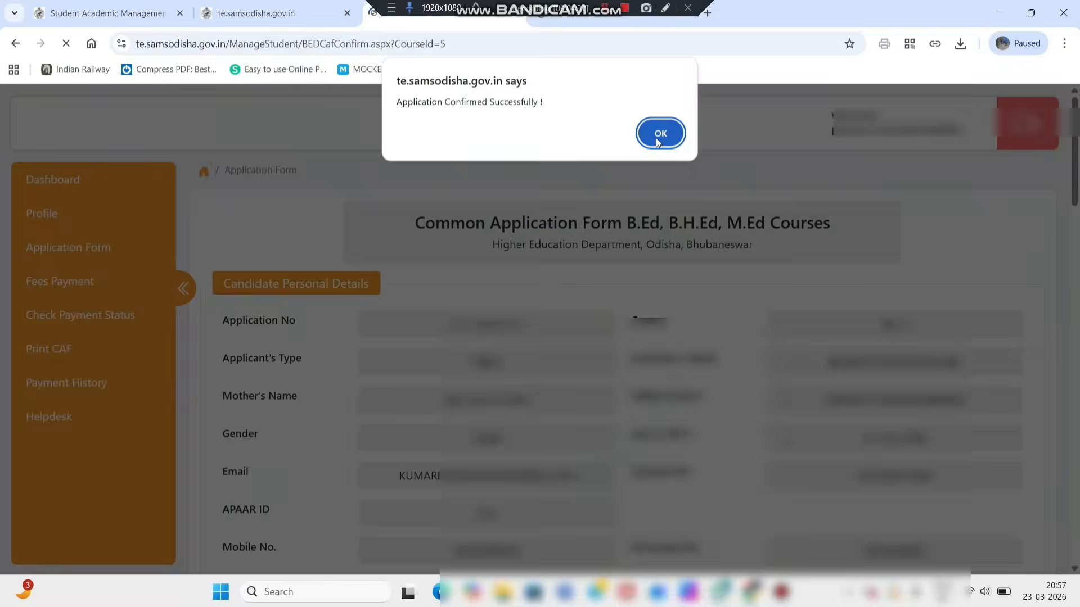
click(658, 135)
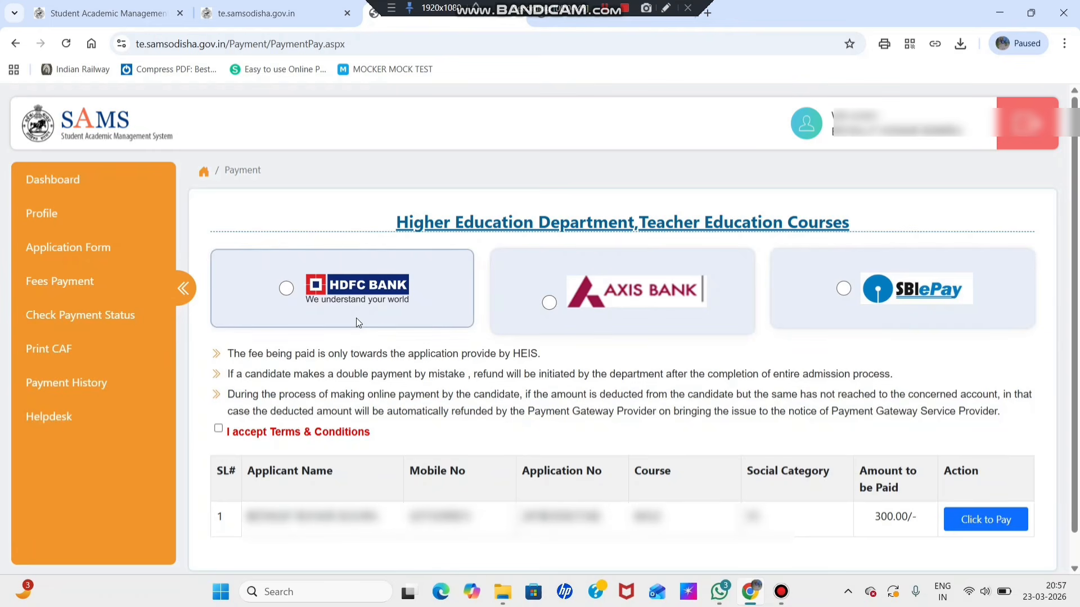
Choose HDFC Bank for the application fee, accept the terms and conditions, and proceed to the payment gateway.
click(285, 292)
scroll(349, 296, down, 1)
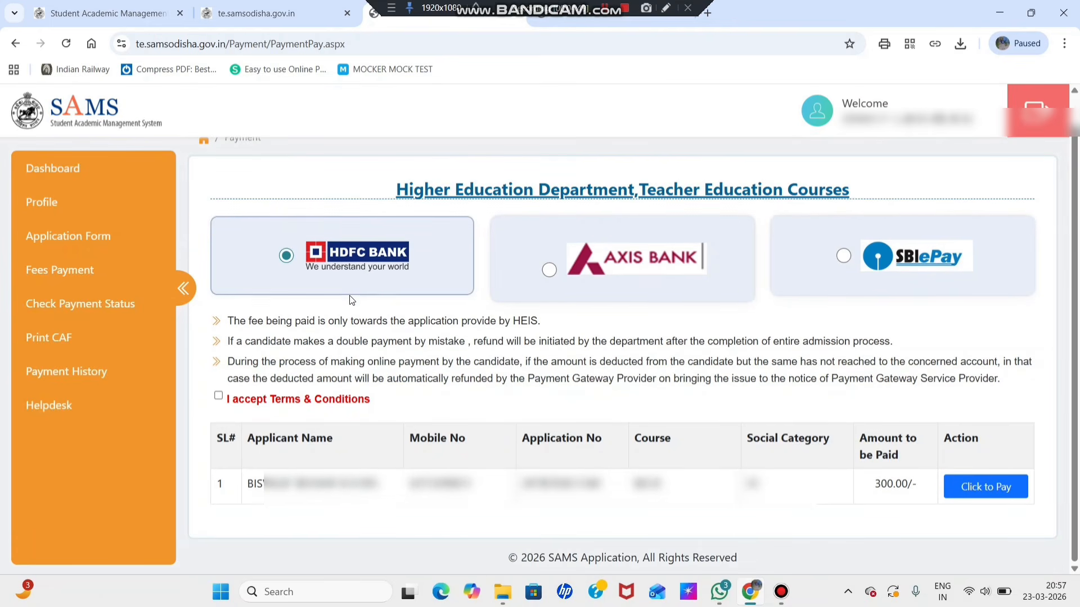
click(219, 396)
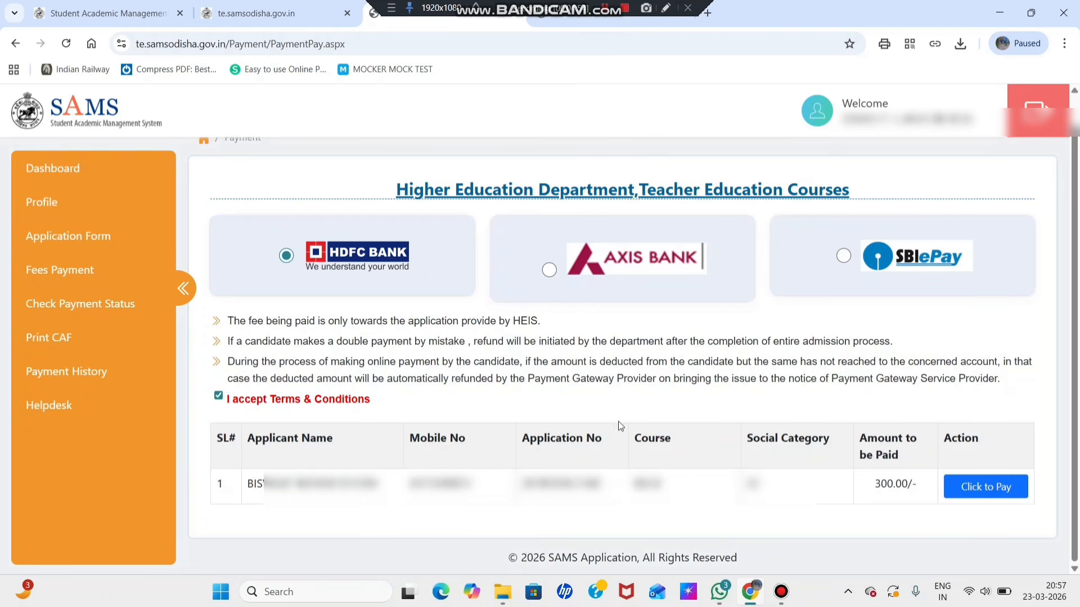
click(994, 489)
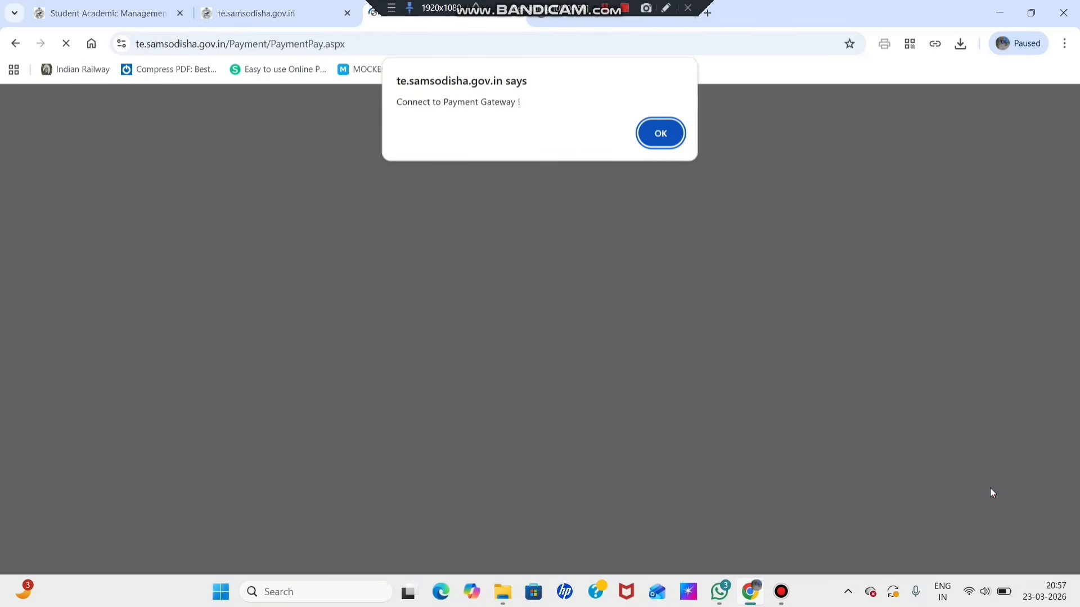
click(661, 134)
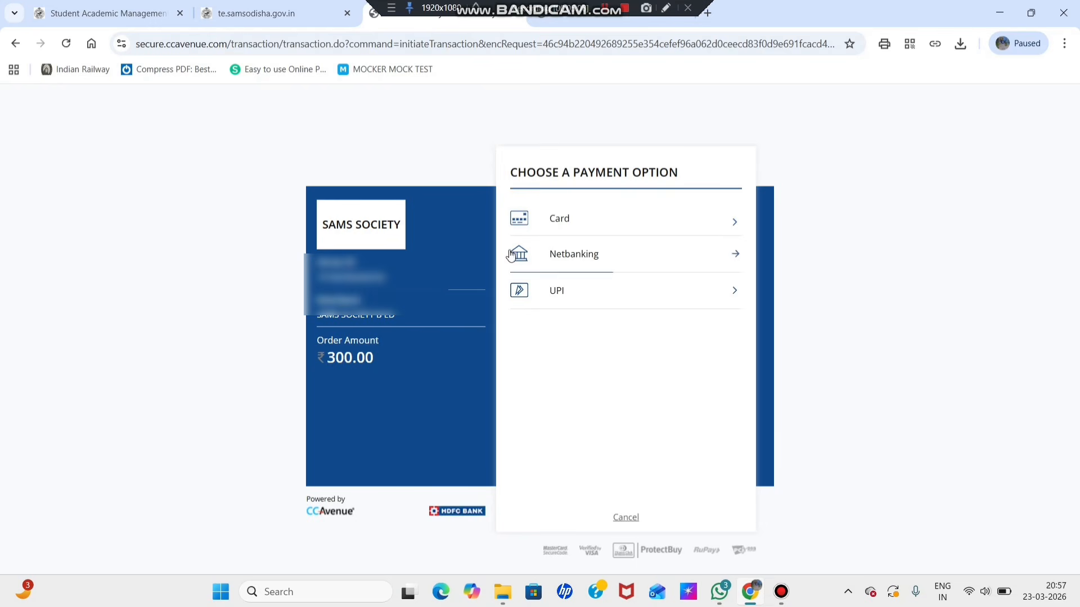
Choose UPI as the payment option and generate the Scan and Pay QR code.
click(578, 304)
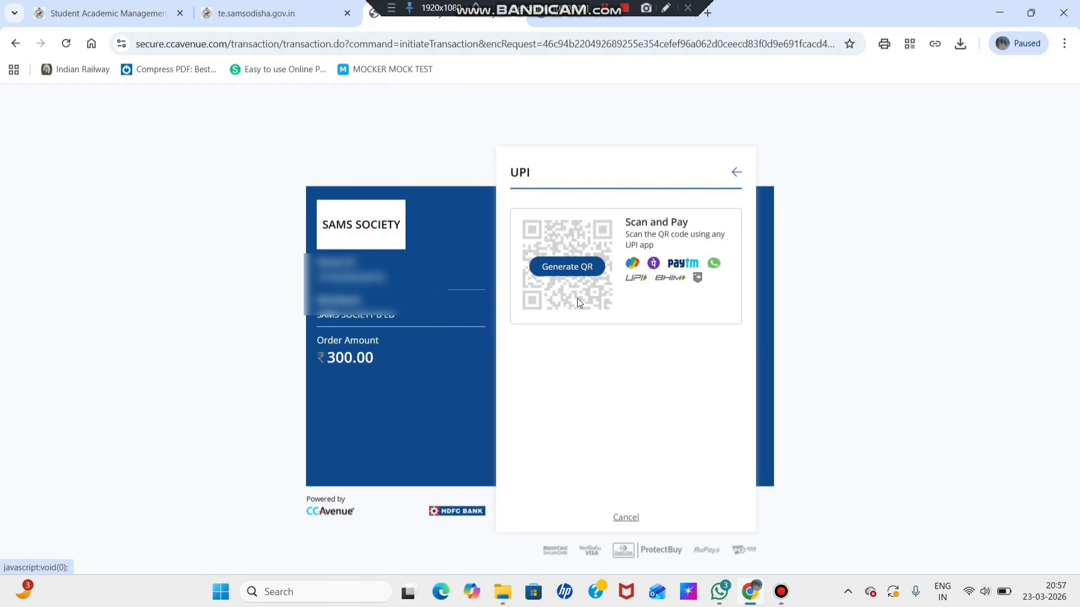
click(572, 270)
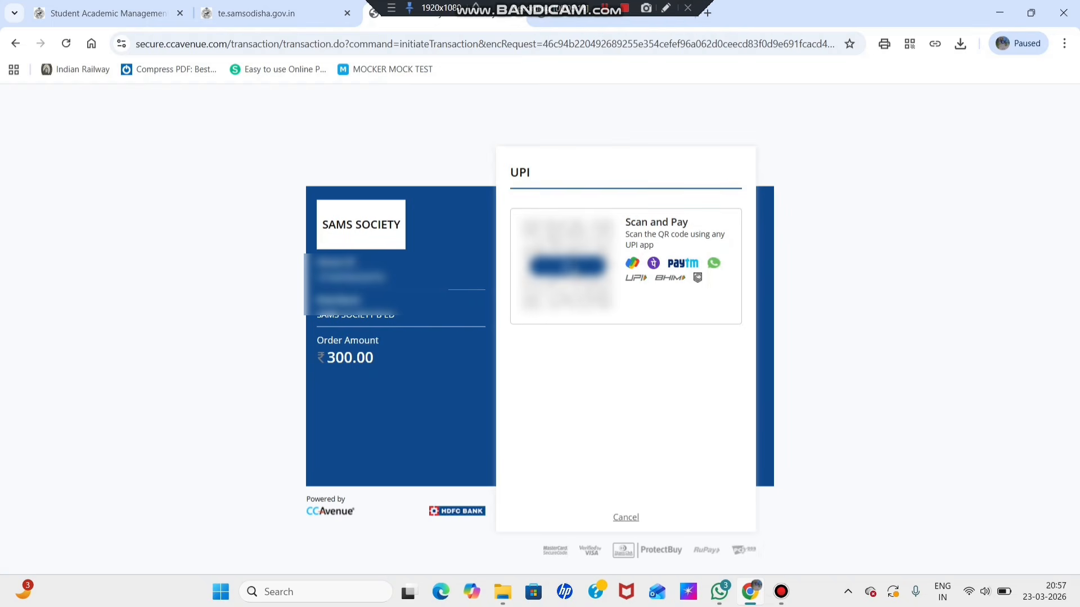